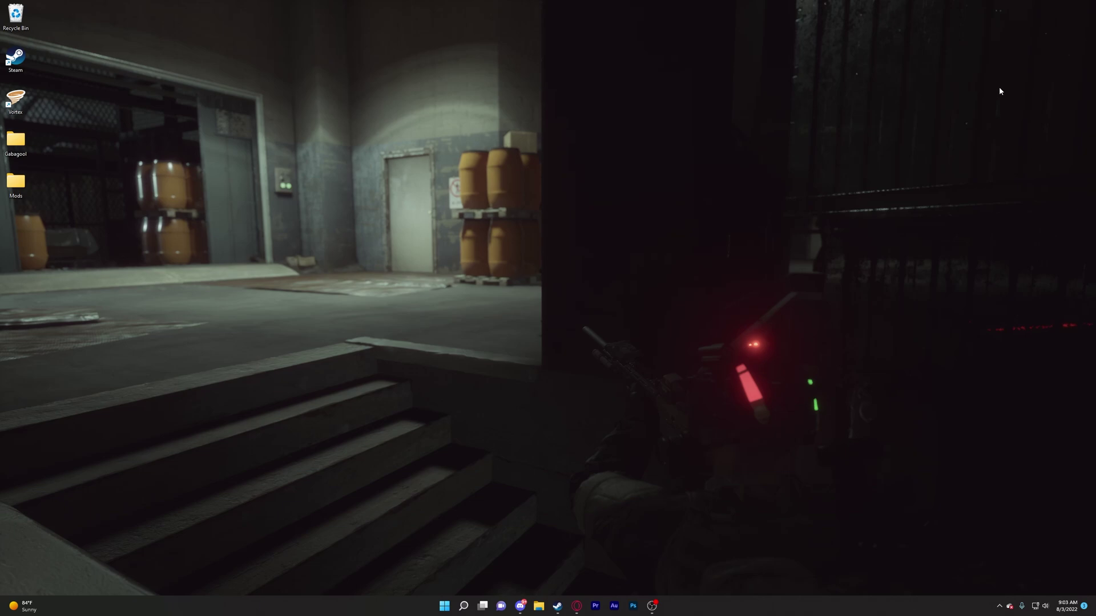
- Download the In Game Menu mod manually from its Nexus Mods page and open the downloaded archive
{"action": "left_click", "coordinate": [557, 605]}
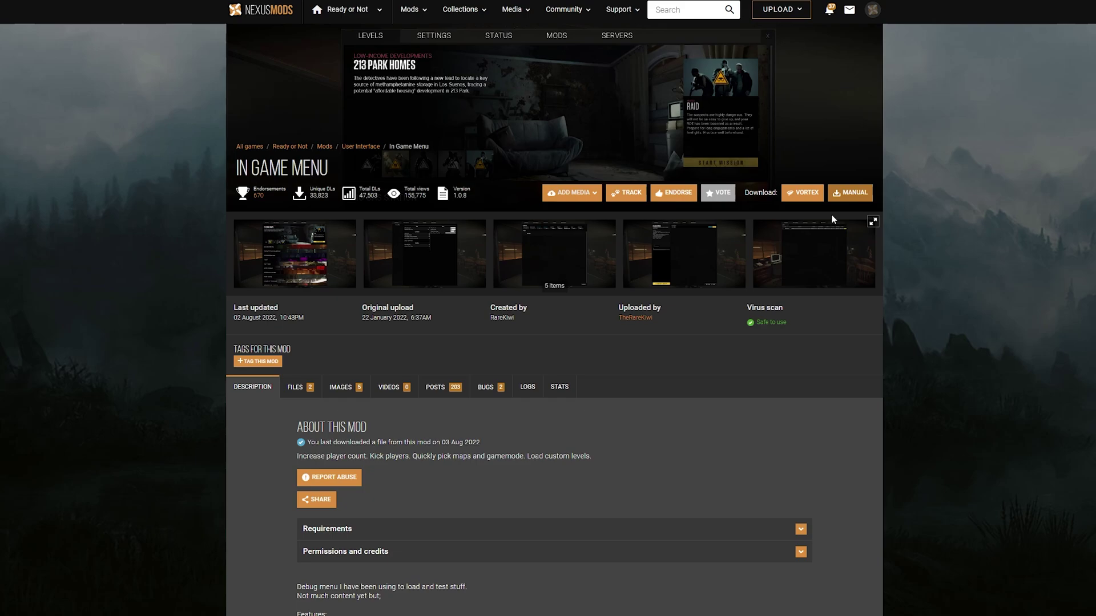
{"action": "left_click", "coordinate": [850, 192]}
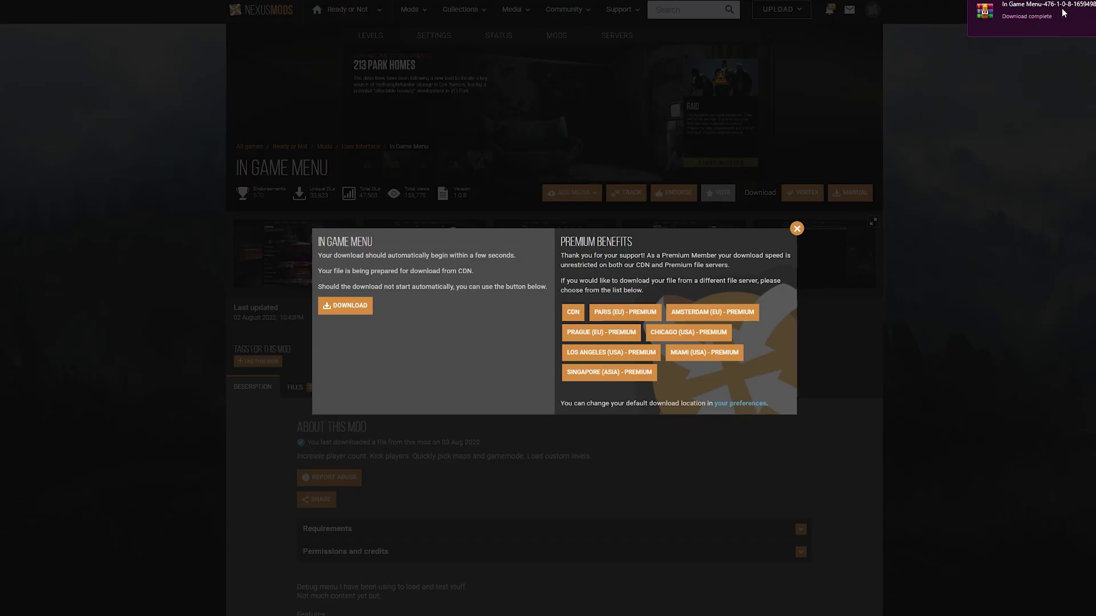
{"action": "left_click", "coordinate": [1062, 8]}
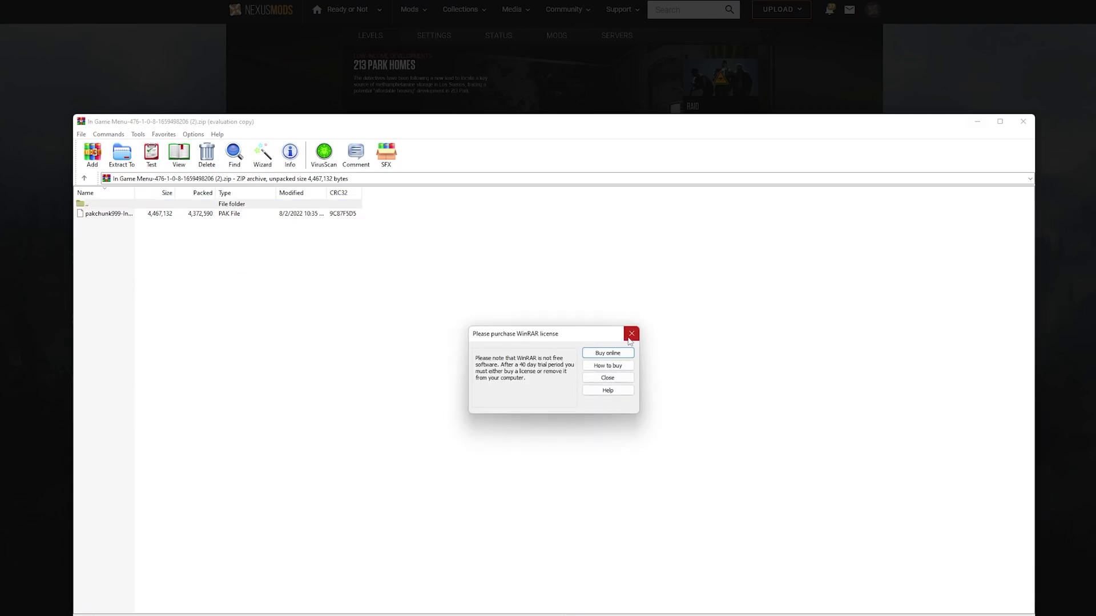
- Dismiss the WinRAR licence notice and place the extracted pakchunk999-InGameMenu_P.pak in the desktop Mods folder
{"action": "left_click", "coordinate": [630, 335]}
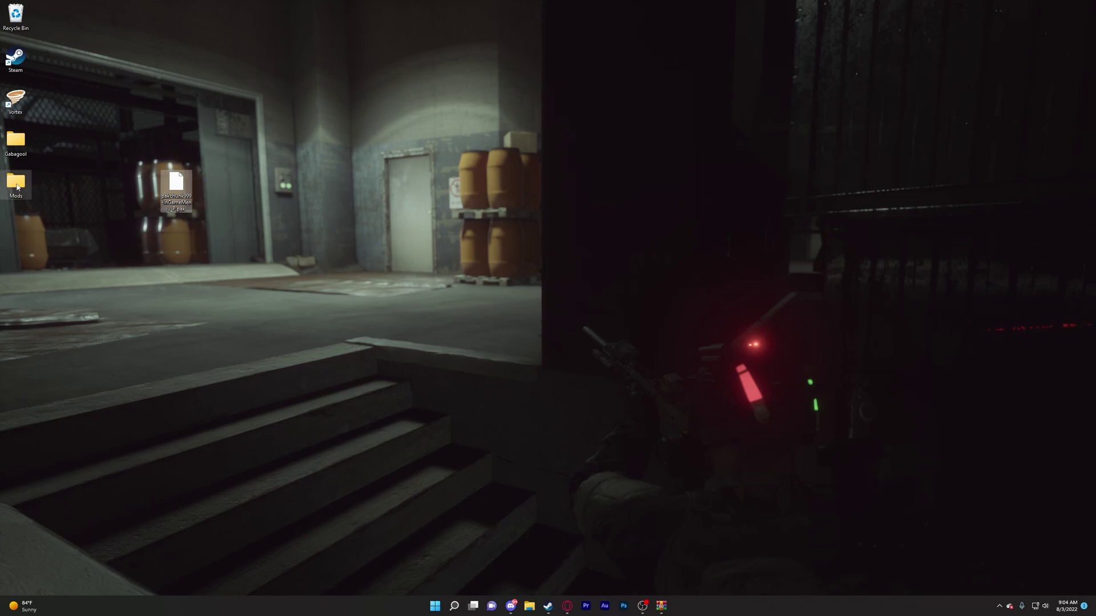
{"action": "double_click", "coordinate": [15, 182]}
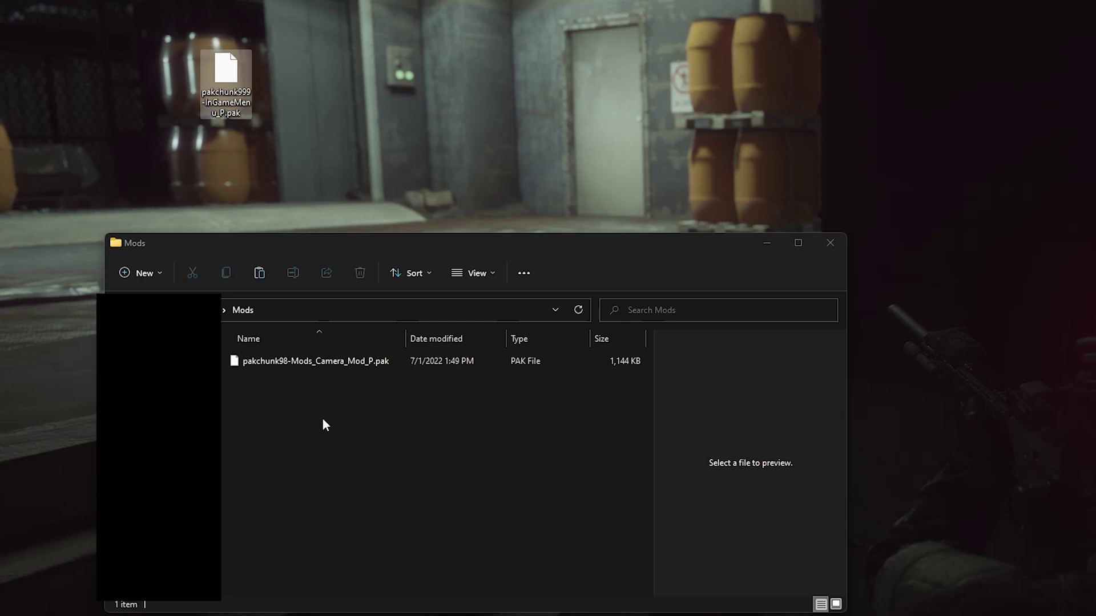
{"action": "left_click_drag", "start_coordinate": [227, 66], "coordinate": [324, 425]}
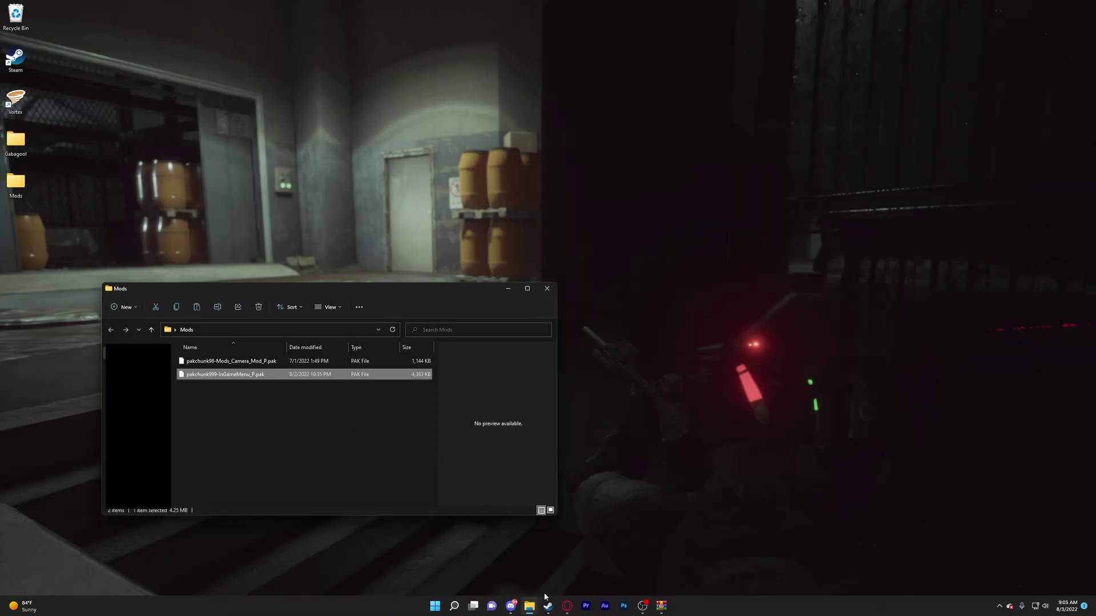
- Switch to Steam, browse the local files of Ready or Not, and bring the game's folder window forward
{"action": "left_click", "coordinate": [548, 605]}
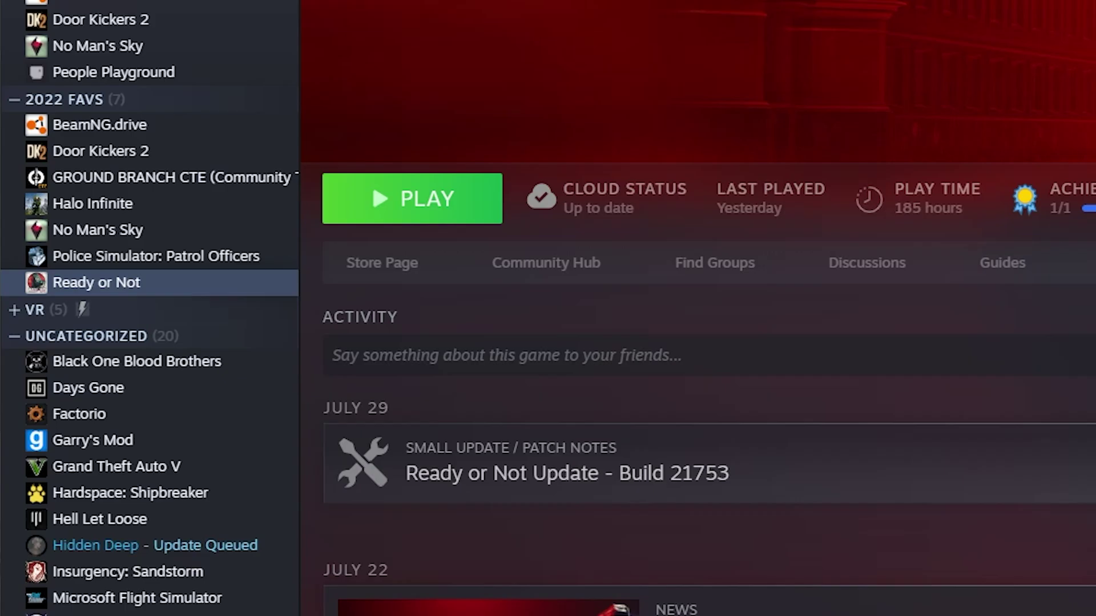
{"action": "right_click", "coordinate": [137, 280]}
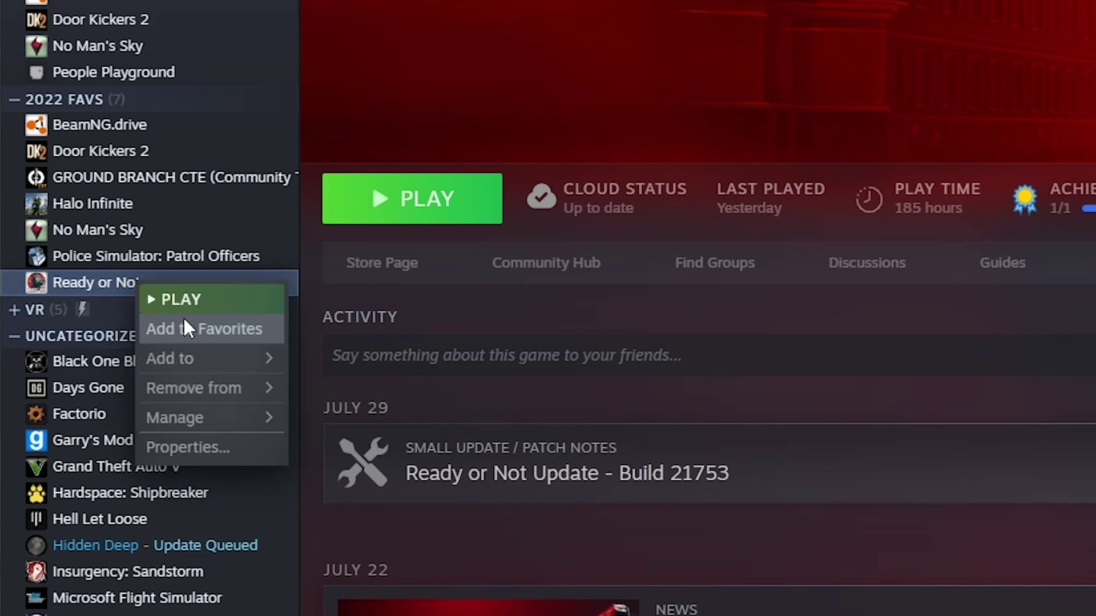
{"action": "mouse_move", "coordinate": [224, 398]}
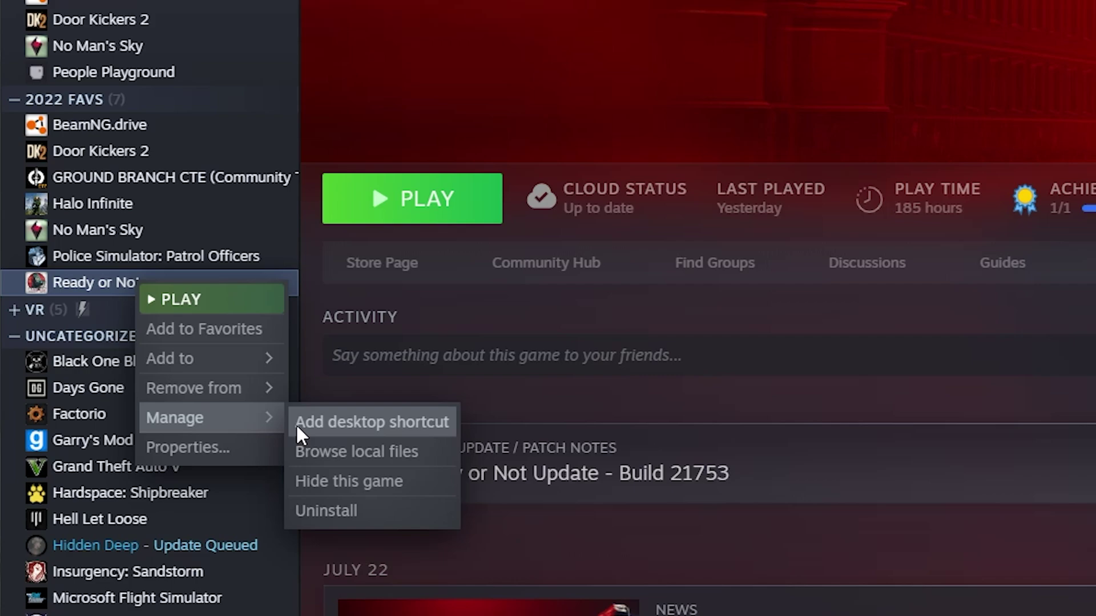
{"action": "left_click", "coordinate": [416, 455]}
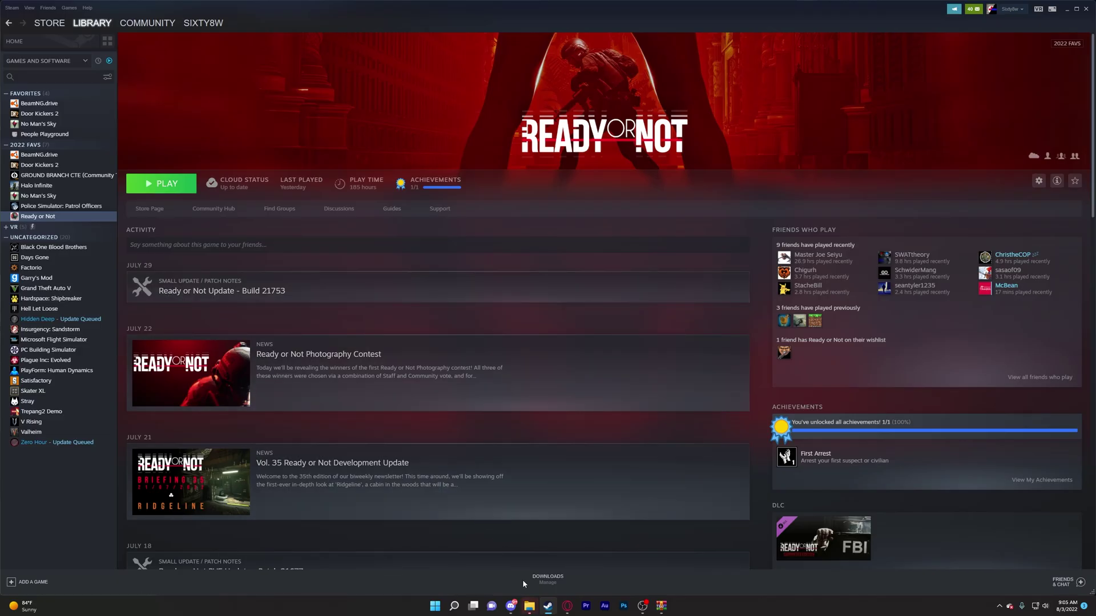
{"action": "mouse_move", "coordinate": [529, 606]}
{"action": "left_click", "coordinate": [556, 573]}
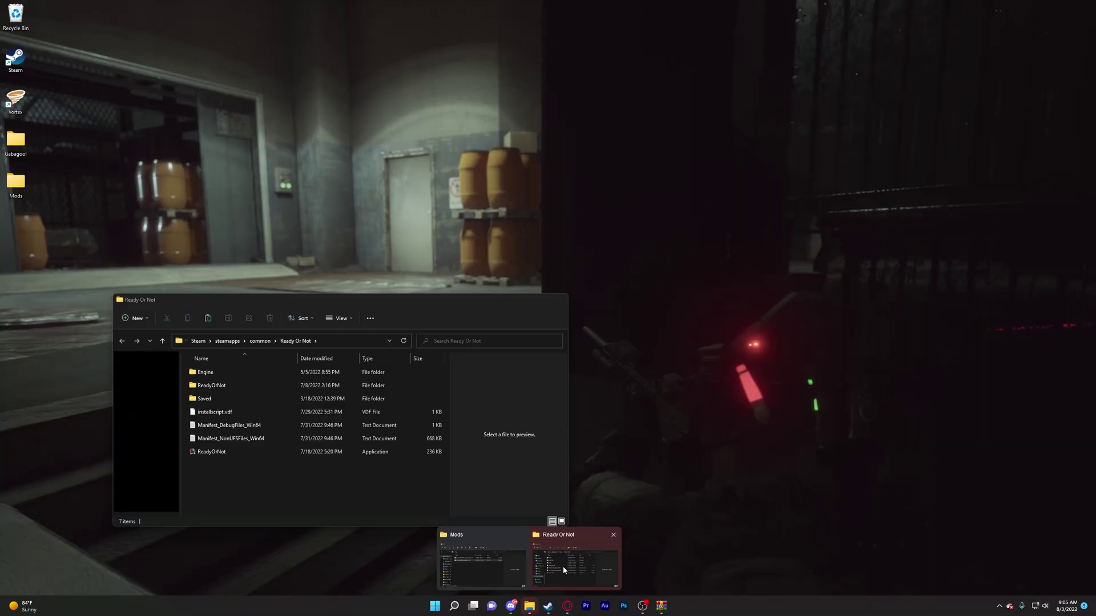
- Go to the Paks folder inside the game's ReadyOrNot\Content folder
{"action": "left_click", "coordinate": [207, 375]}
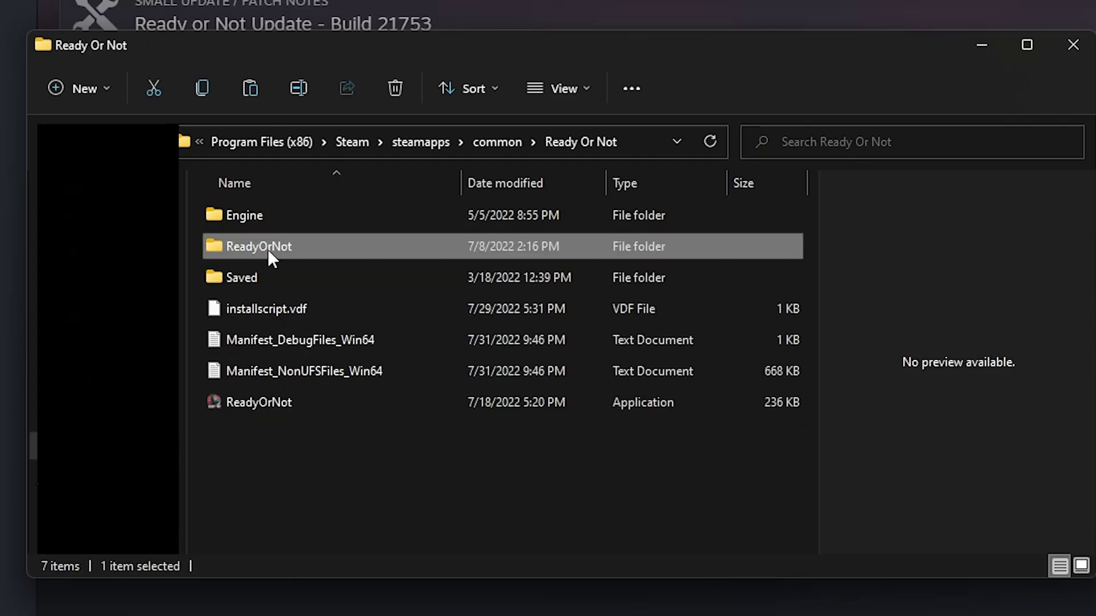
{"action": "double_click", "coordinate": [268, 249]}
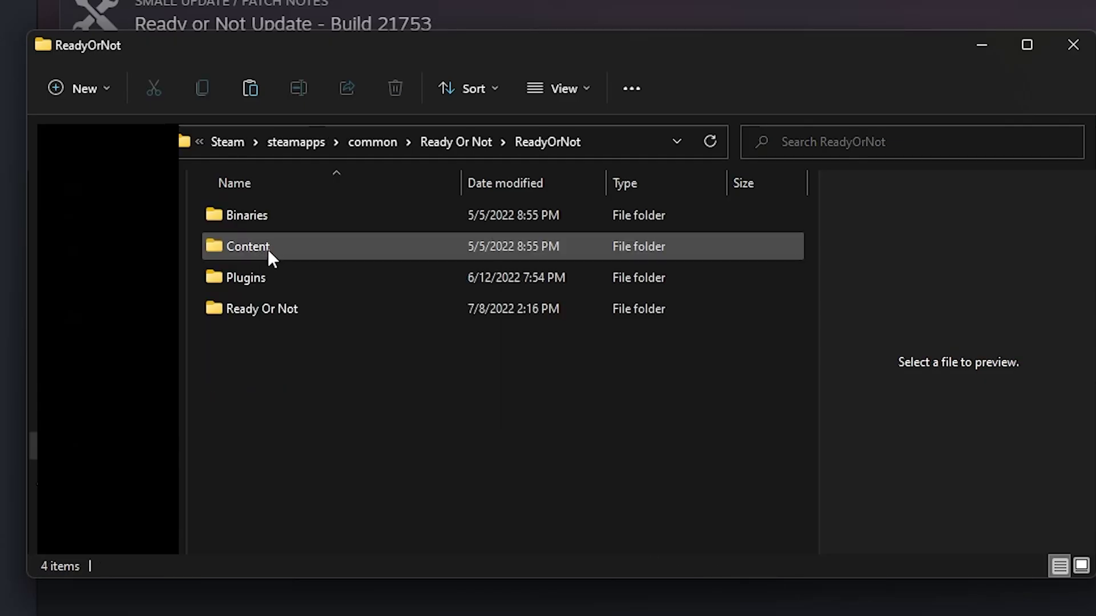
{"action": "double_click", "coordinate": [269, 249]}
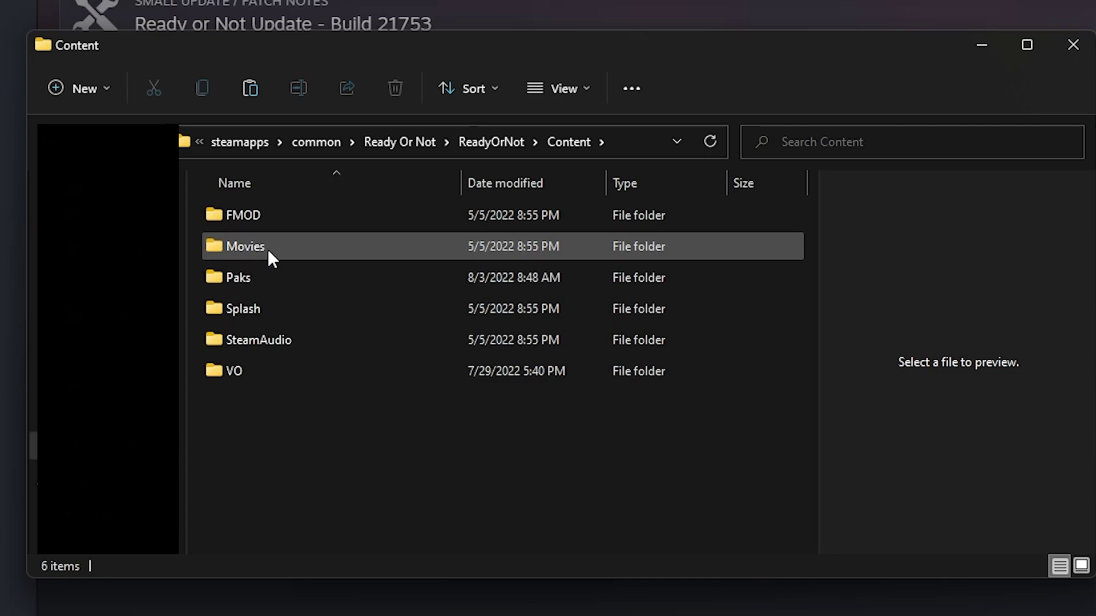
{"action": "double_click", "coordinate": [268, 277]}
- Place the Mods window beside the Paks window and copy the camera mod and in-game menu .pak files into Paks
{"action": "mouse_move", "coordinate": [536, 608]}
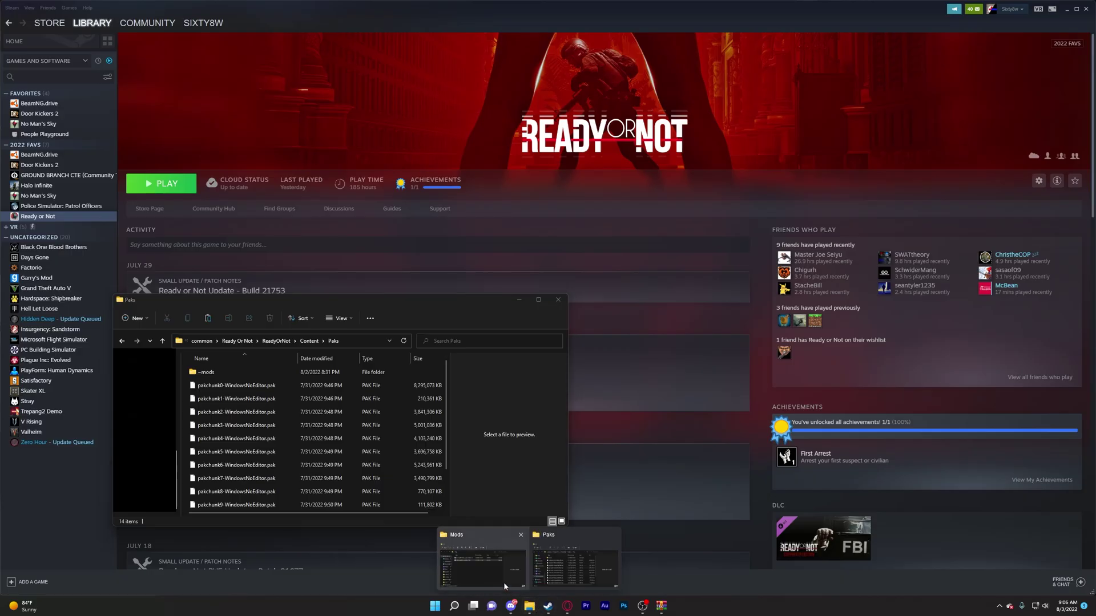
{"action": "left_click", "coordinate": [493, 573]}
{"action": "left_click_drag", "start_coordinate": [298, 294], "coordinate": [770, 306]}
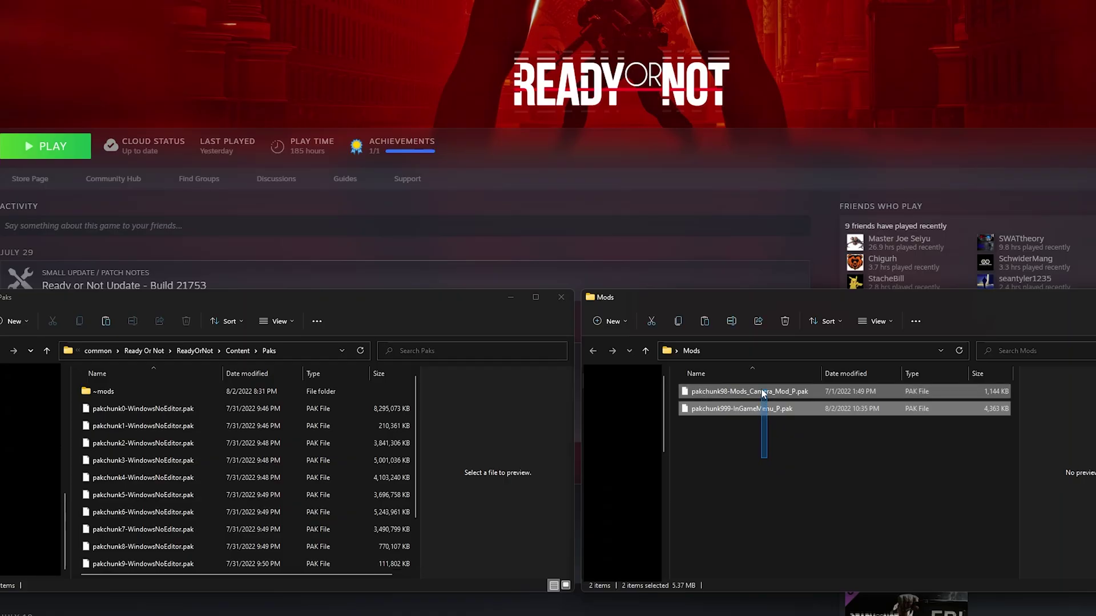
{"action": "left_click", "coordinate": [713, 375], "text": "shift"}
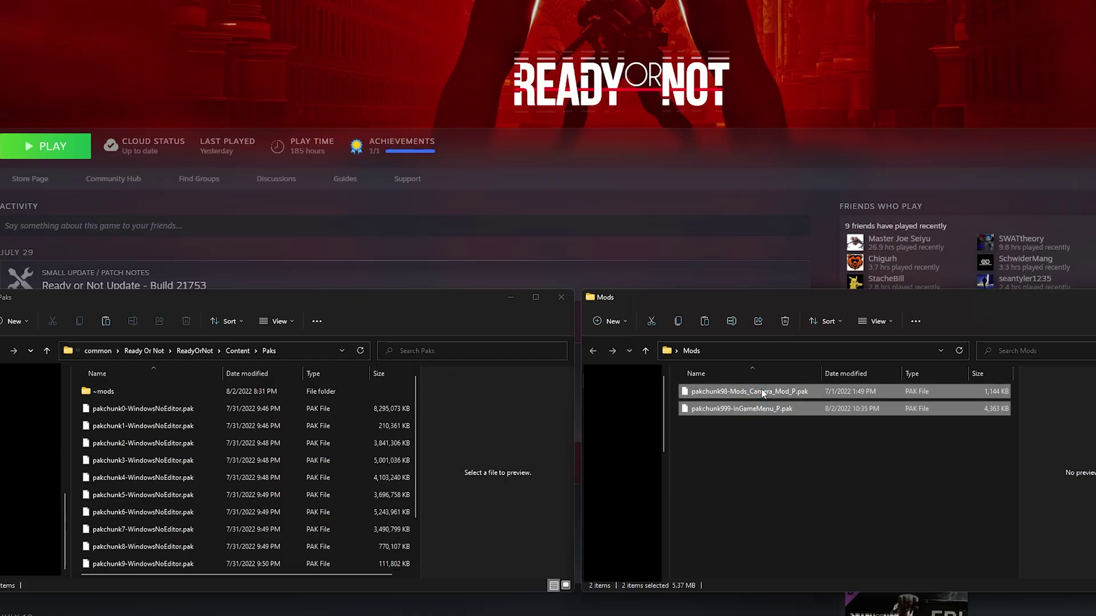
{"action": "scroll", "coordinate": [129, 445], "scroll_direction": "down", "scroll_amount": 1}
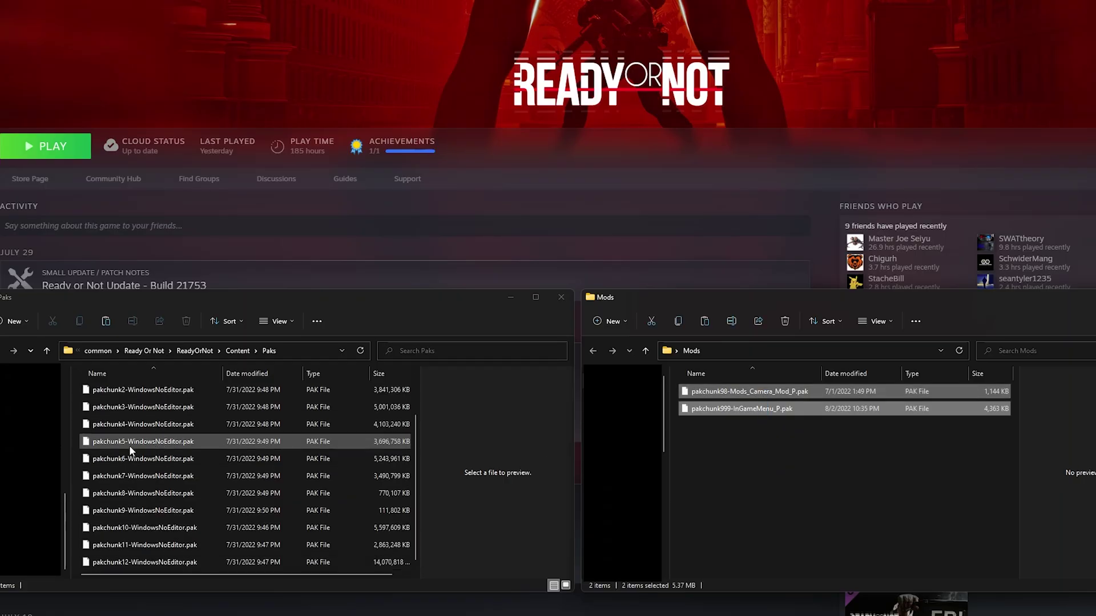
{"action": "left_click", "coordinate": [78, 465]}
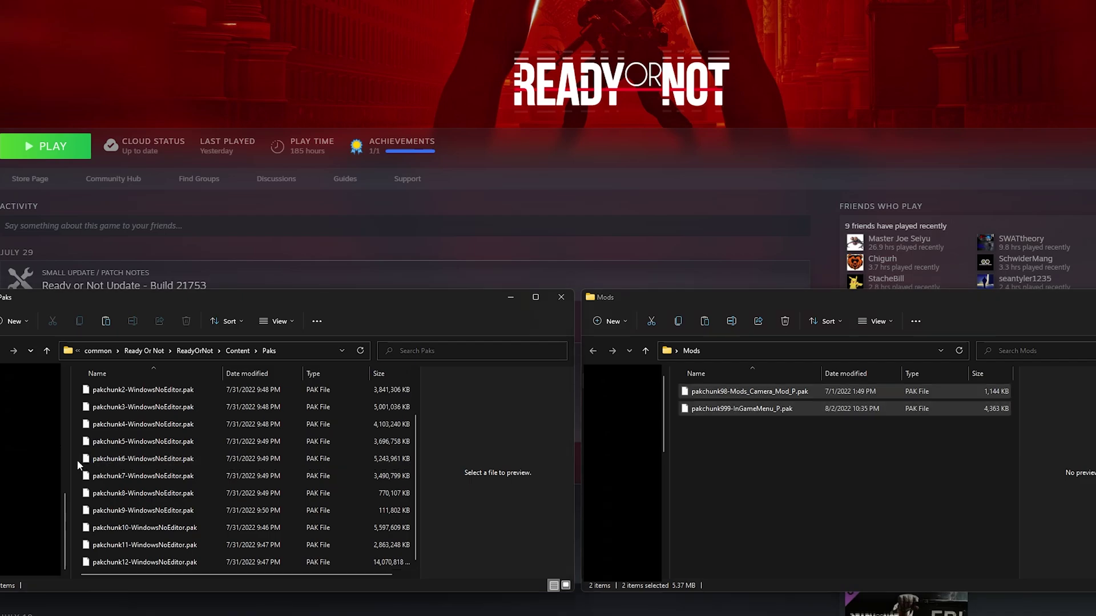
{"action": "key", "text": "ctrl+v"}
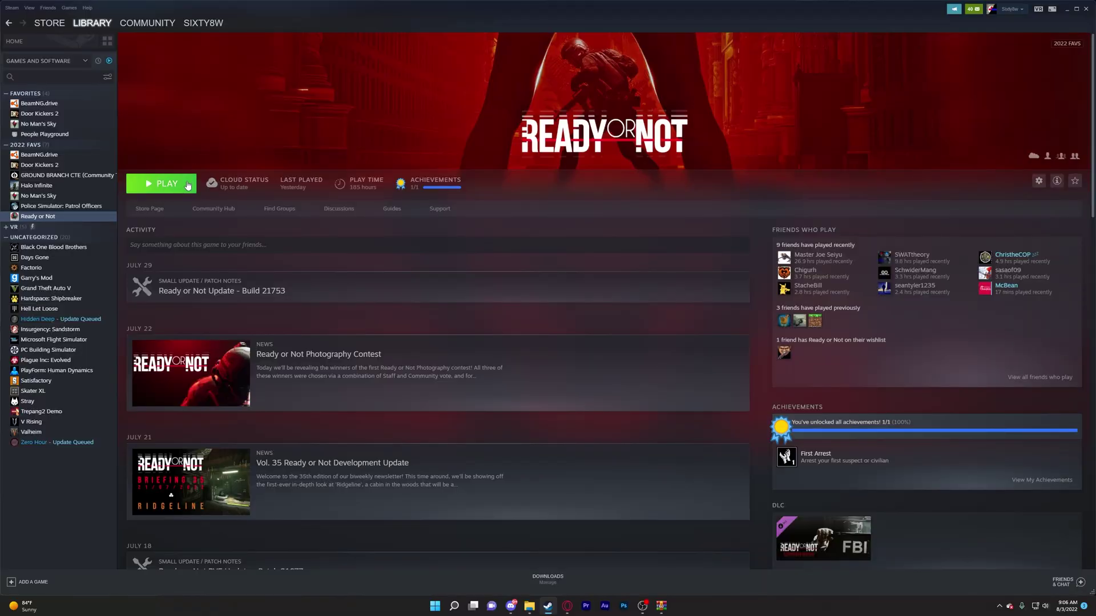
- Launch Ready or Not from Steam and start a single-player session
{"action": "left_click", "coordinate": [188, 184]}
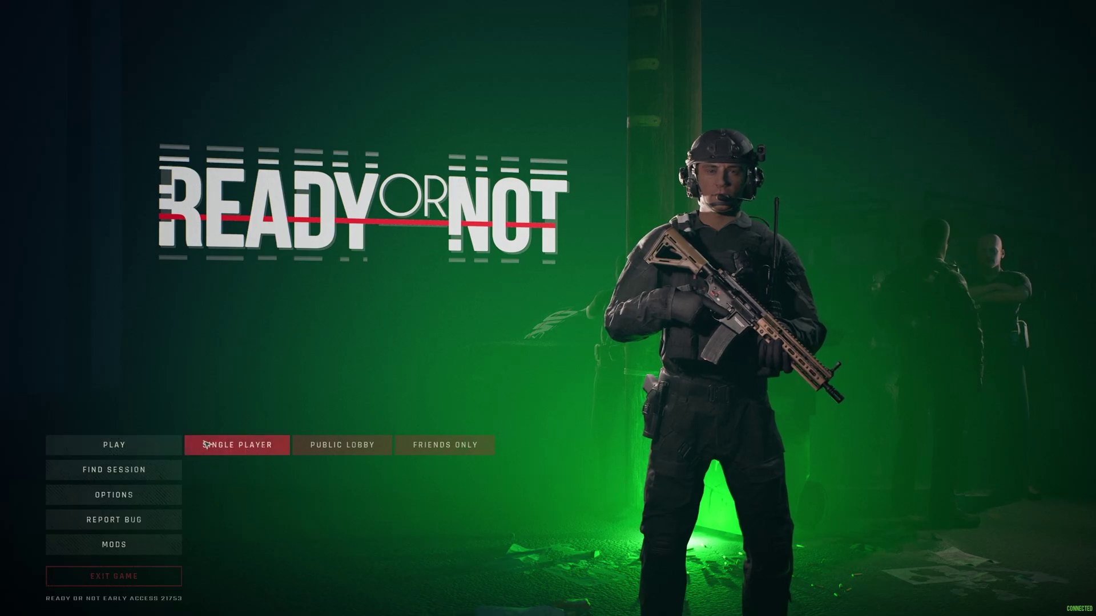
{"action": "left_click", "coordinate": [229, 446]}
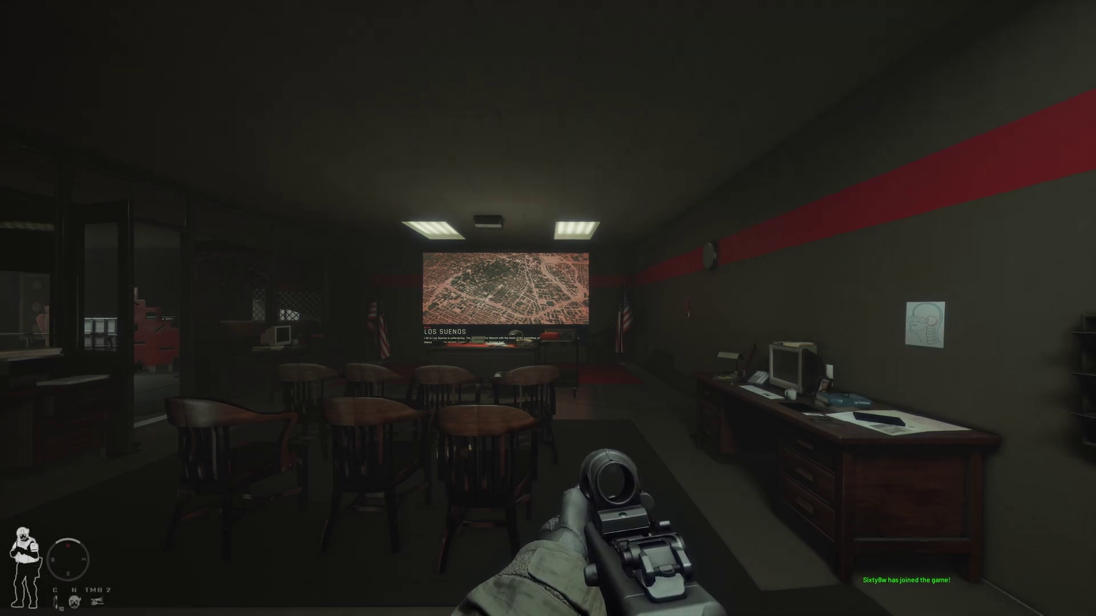
- Check the list of installed mods in the in-game mod menu and return to the game
{"action": "key", "text": "Escape"}
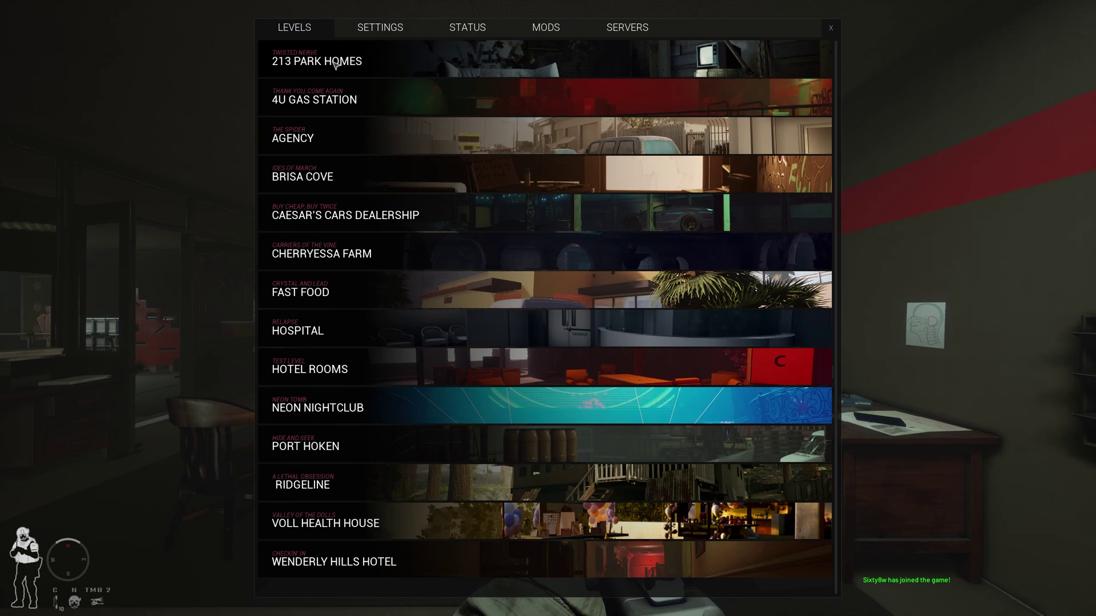
{"action": "left_click", "coordinate": [529, 36]}
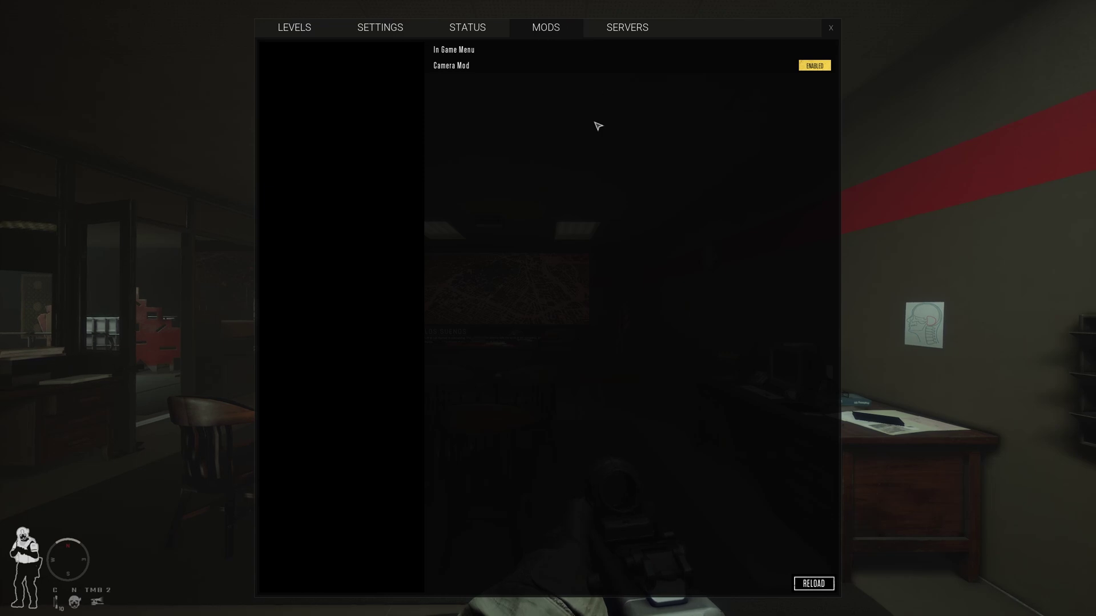
{"action": "key", "text": "Escape"}
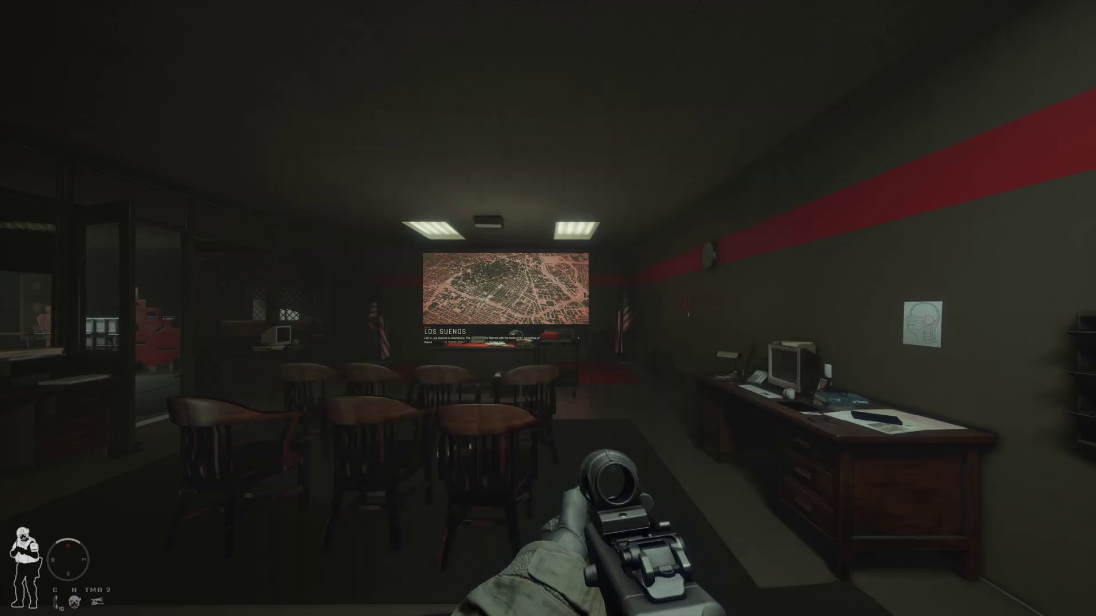
- Bring up the camera mod's overlay and activate the debug camera
{"action": "key", "text": "F1"}
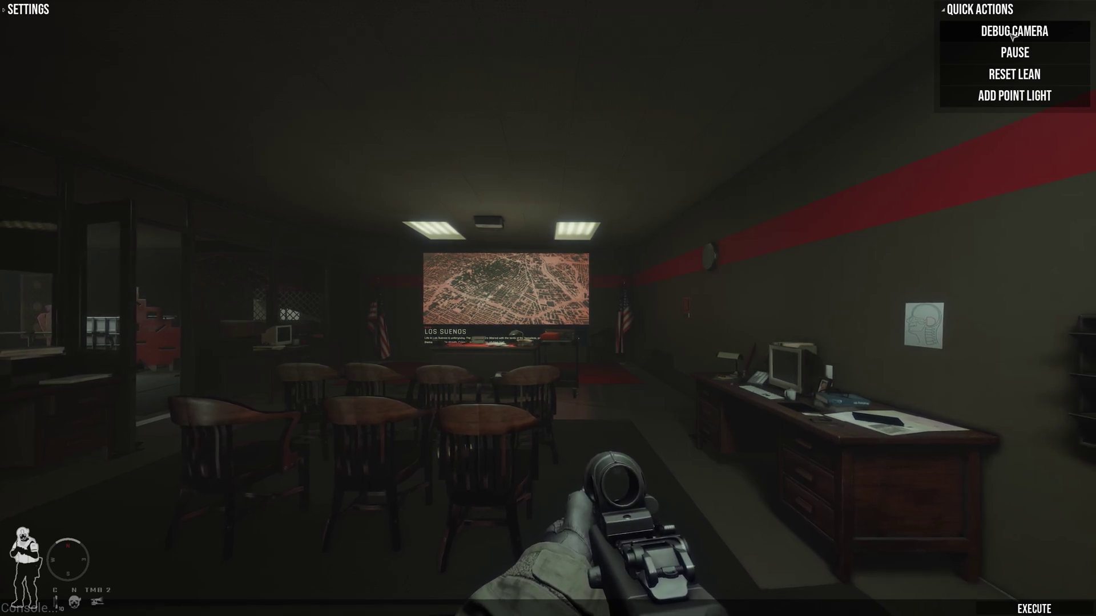
{"action": "left_click", "coordinate": [1013, 31]}
{"action": "key", "text": "s"}
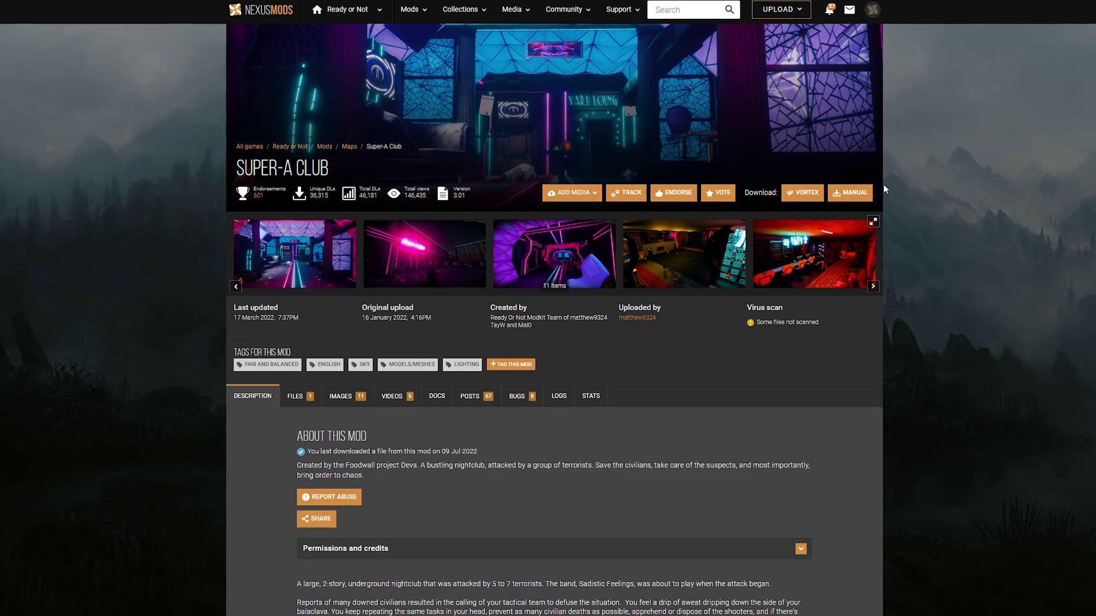
- Download the Super-A Club map mod manually from its Nexus Mods page
{"action": "left_click", "coordinate": [859, 195]}
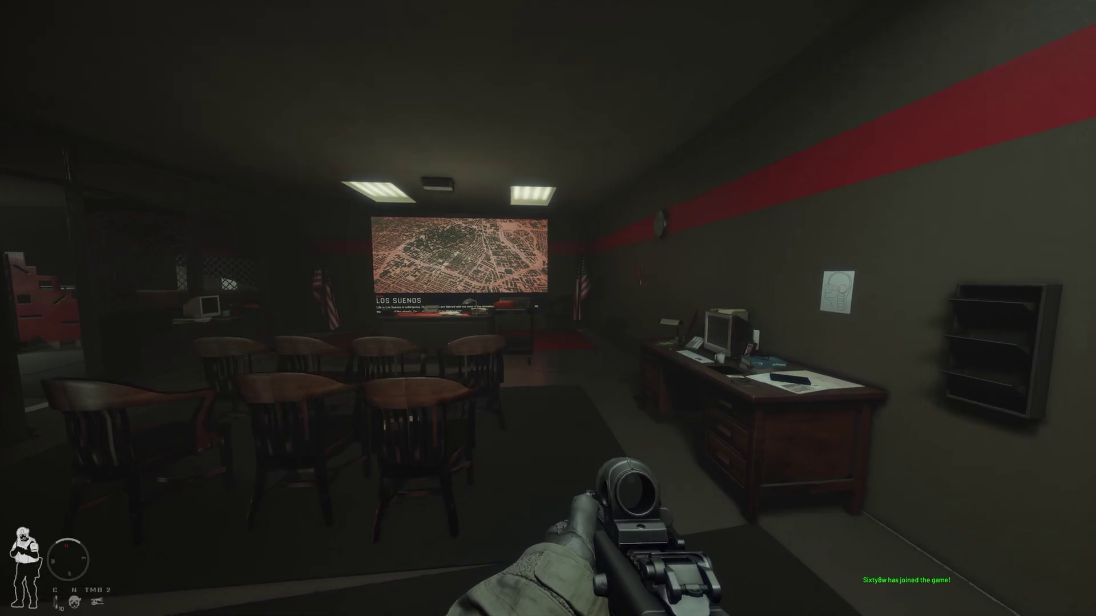
- Walk to the Los Suenos mission map, confirm the modded SuperAClub_Core location, and accept its Barricaded Suspects mission
{"action": "key", "text": "w"}
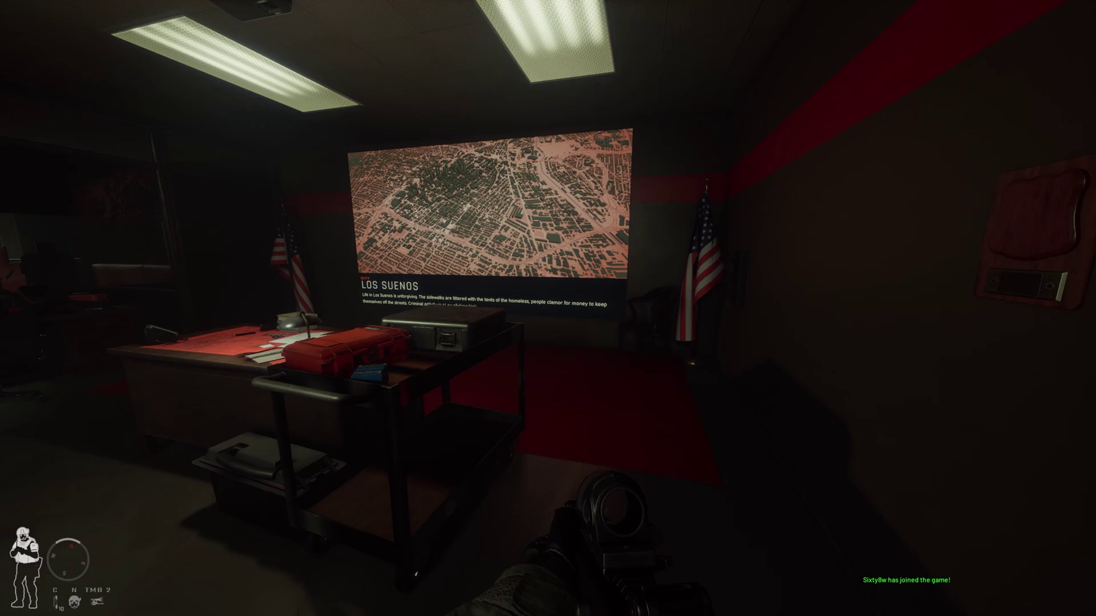
{"action": "key", "text": "f"}
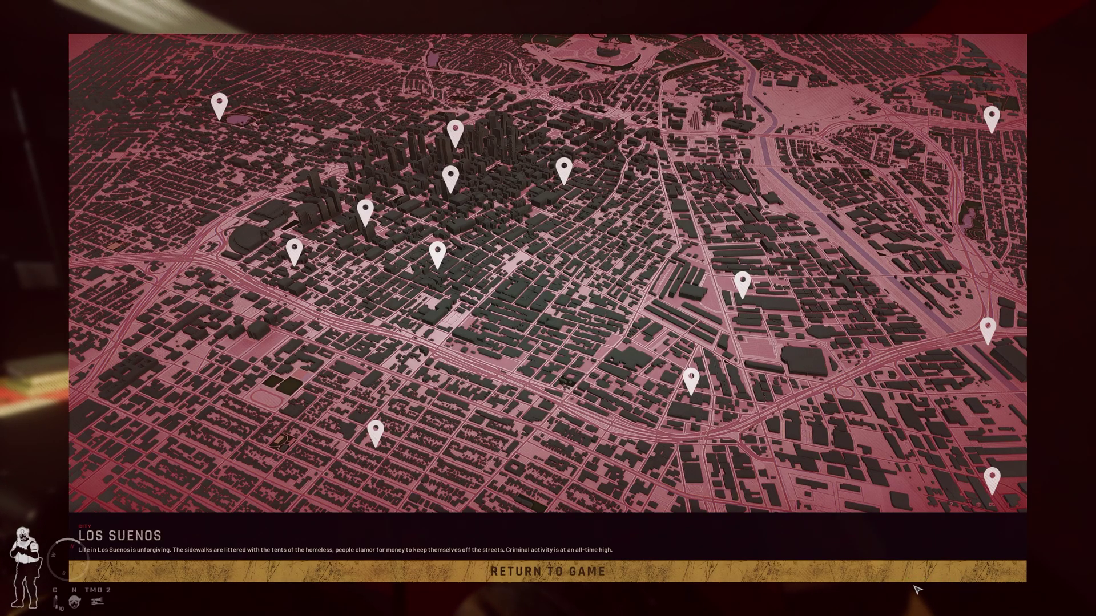
{"action": "mouse_move", "coordinate": [991, 481]}
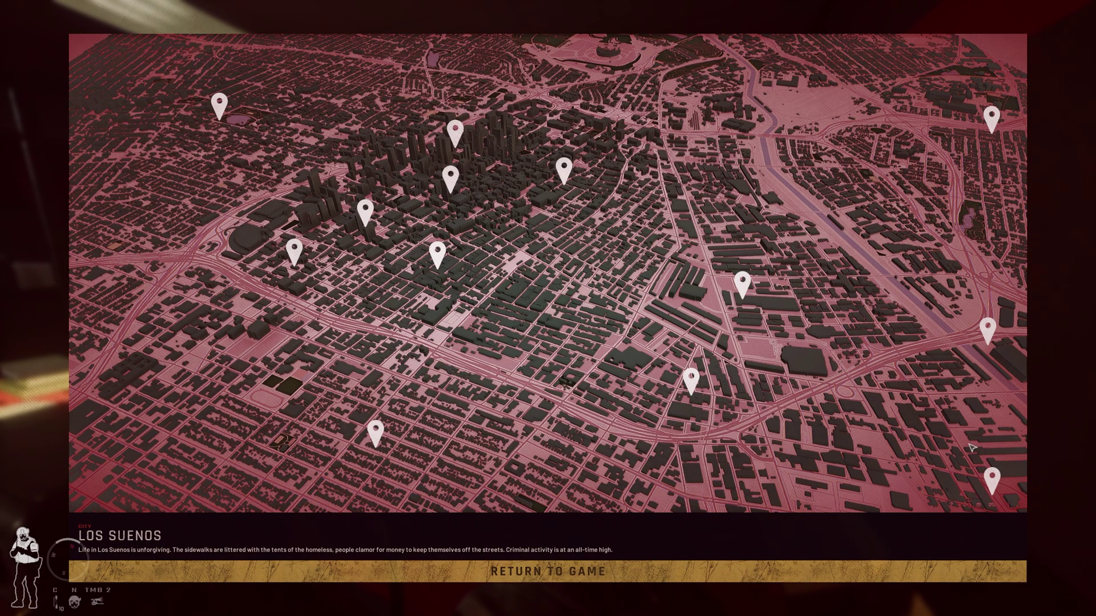
{"action": "left_click", "coordinate": [1004, 484]}
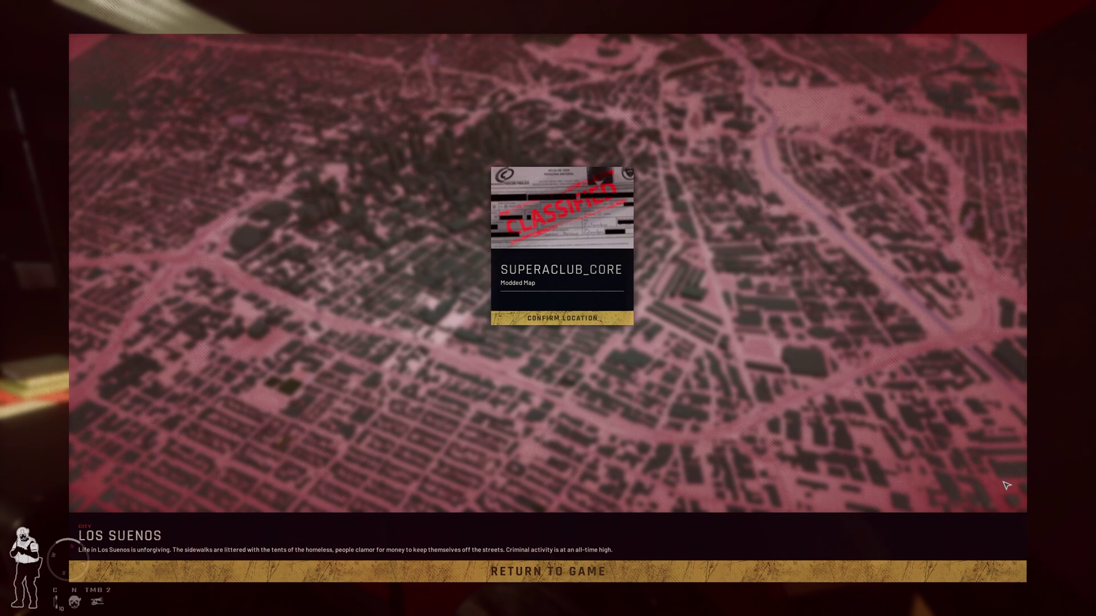
{"action": "left_click", "coordinate": [610, 327]}
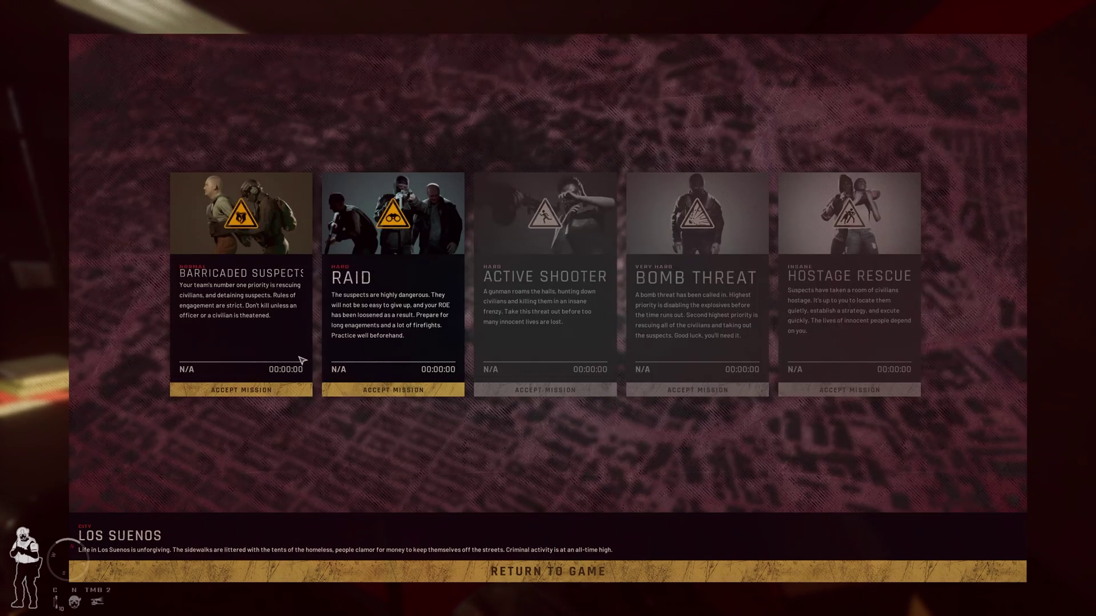
{"action": "left_click", "coordinate": [254, 388]}
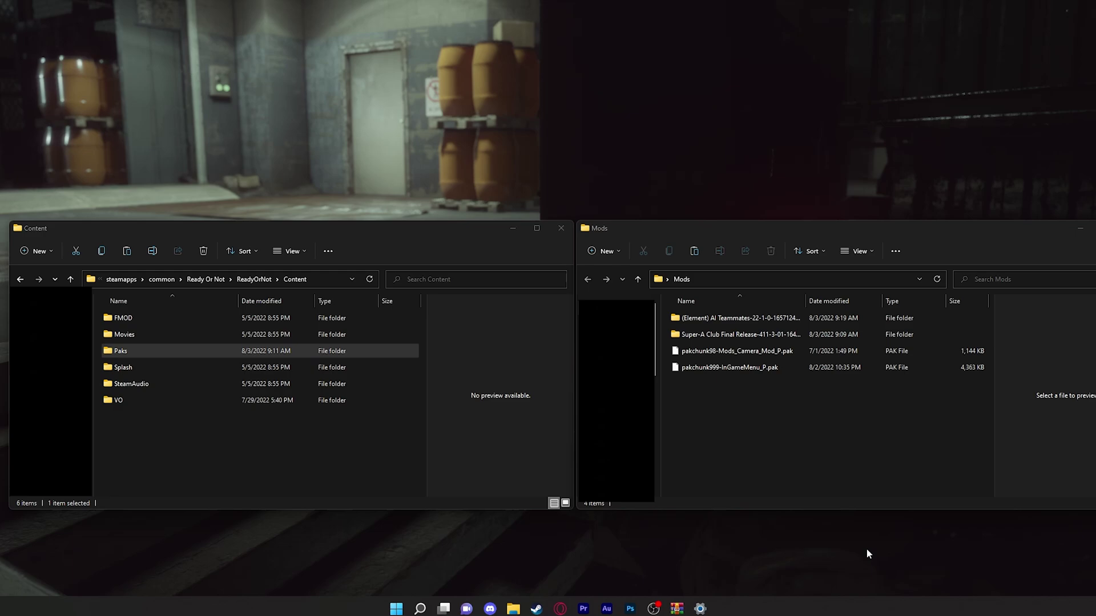
- Open the (Element) AI Teammates mod folder and the game's VO folder, and locate the matching SWAT voice folders
{"action": "double_click", "coordinate": [783, 318]}
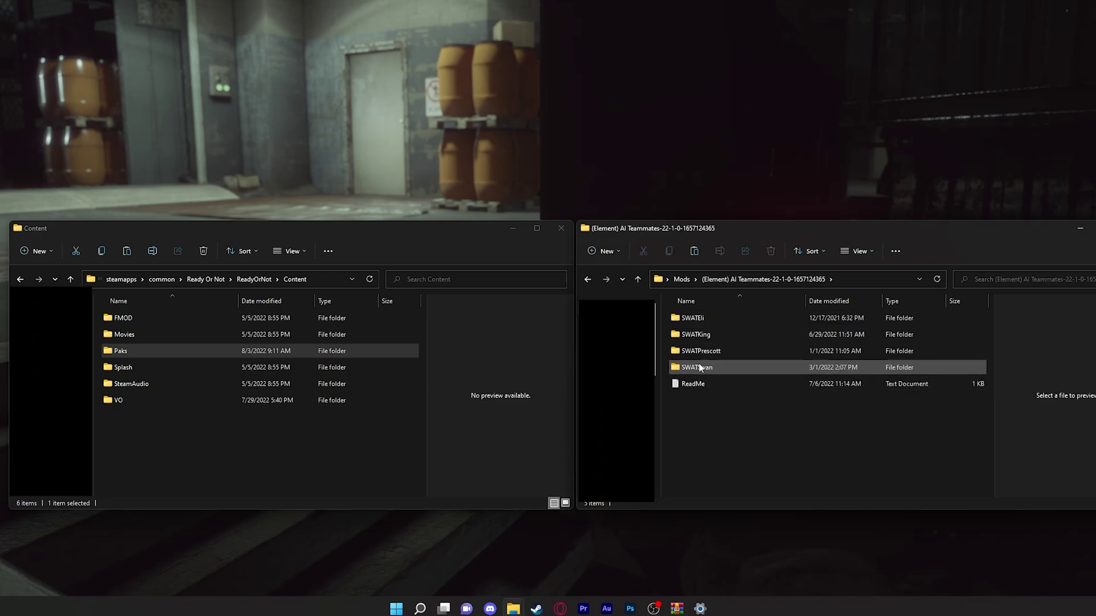
{"action": "key", "text": "End"}
{"action": "double_click", "coordinate": [127, 401]}
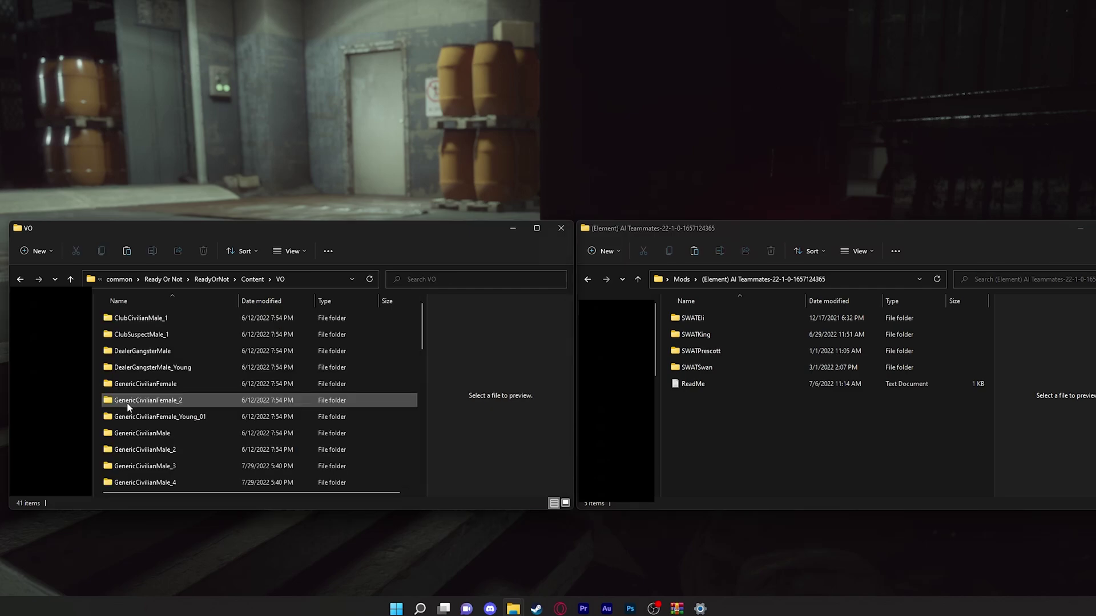
{"action": "scroll", "coordinate": [147, 415], "scroll_direction": "down", "scroll_amount": 2}
{"action": "scroll", "coordinate": [147, 415], "scroll_direction": "down", "scroll_amount": 6}
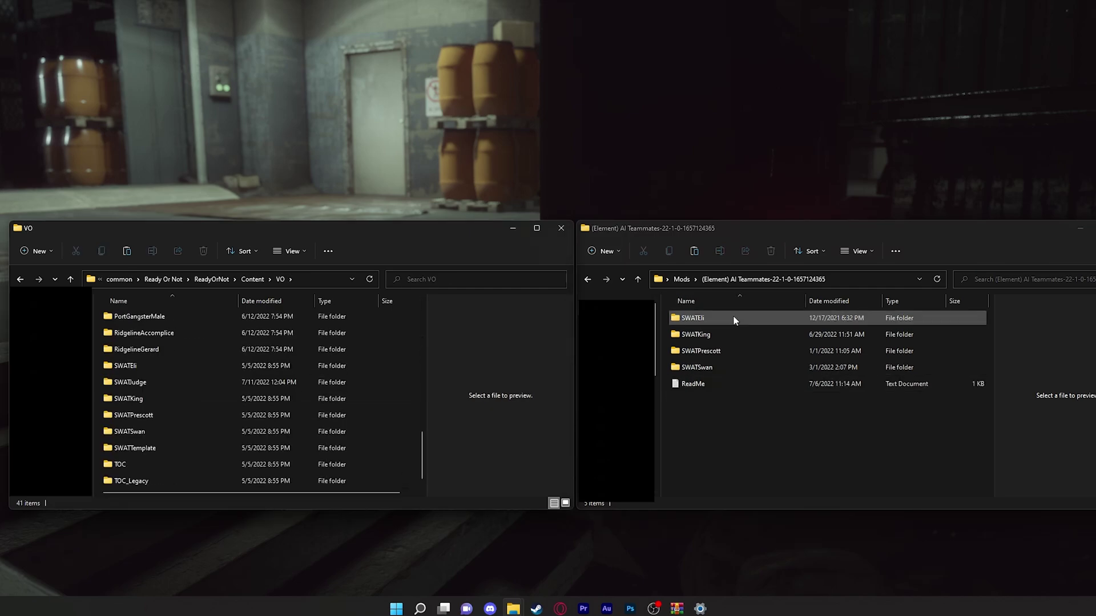
{"action": "left_click", "coordinate": [212, 432]}
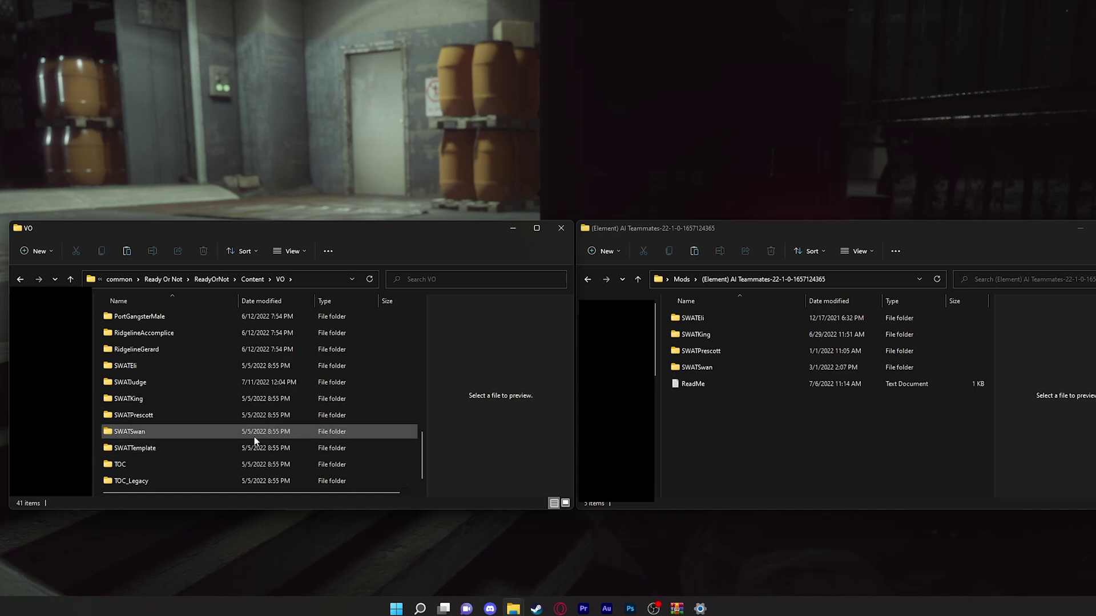
{"action": "left_click", "coordinate": [195, 448]}
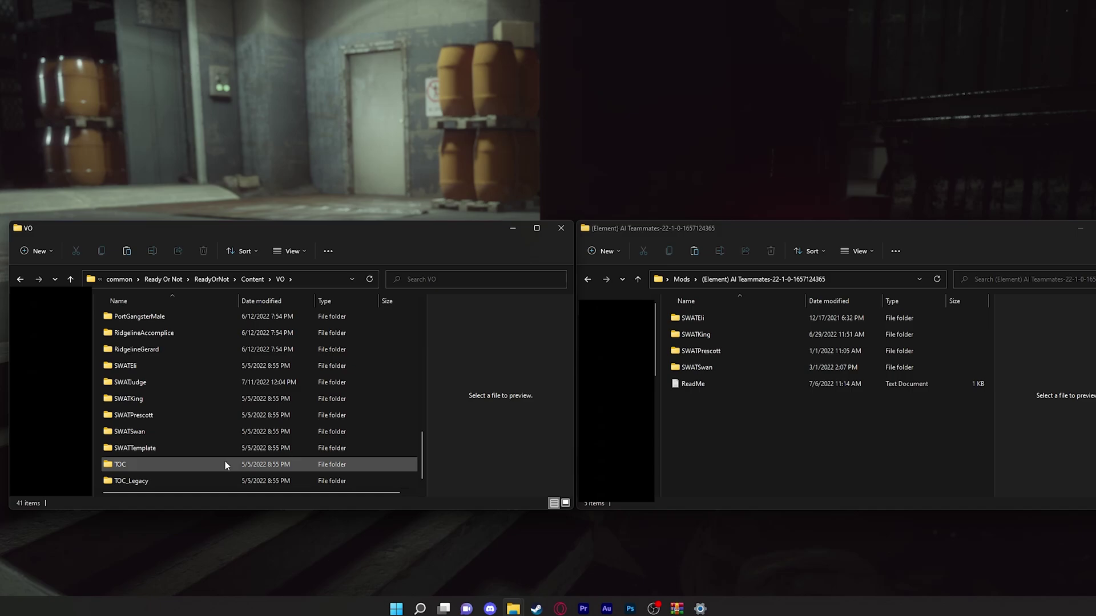
- Create a new desktop folder named "Backup vo"
{"action": "right_click", "coordinate": [472, 38]}
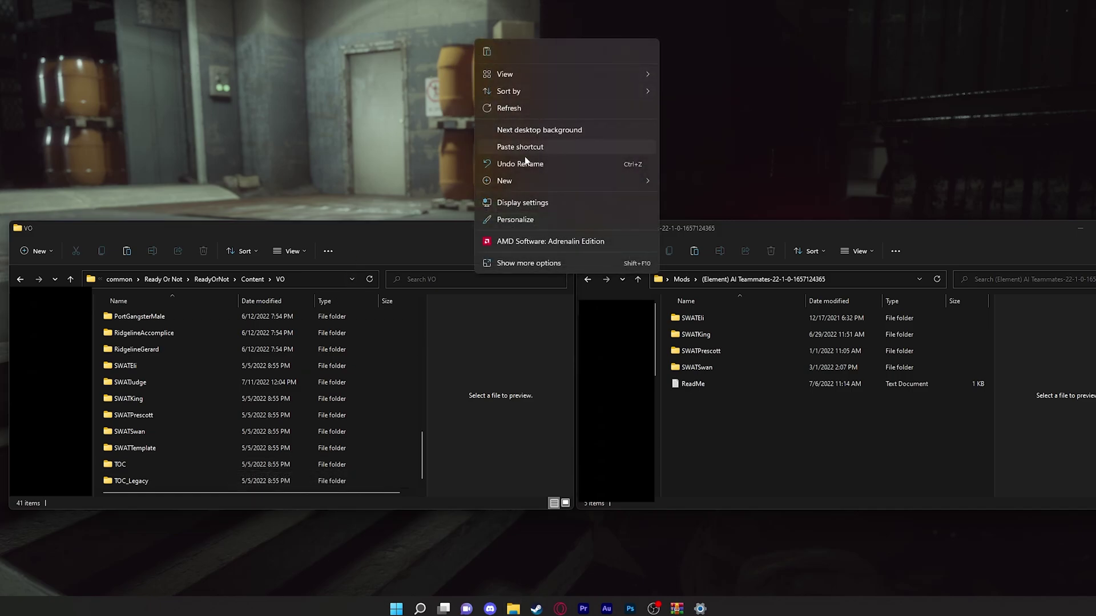
{"action": "mouse_move", "coordinate": [536, 179]}
{"action": "left_click", "coordinate": [686, 179]}
{"action": "type", "text": "Back"}
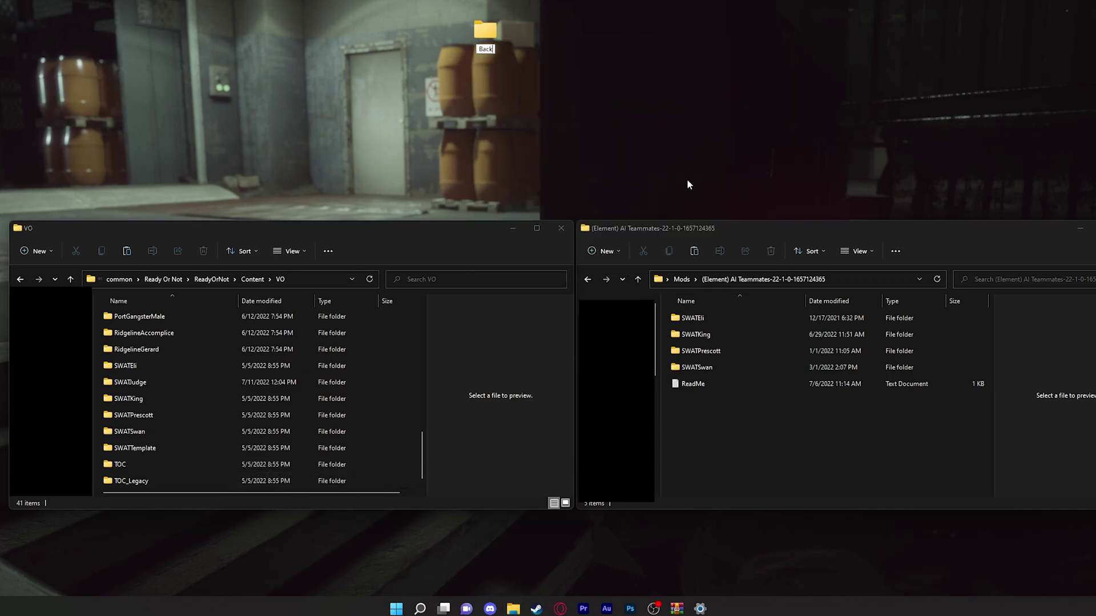
{"action": "type", "text": "up vo"}
{"action": "key", "text": "Return"}
- Move the original SWATEli, SWATKing, SWATPrescott and SWATSwan folders from VO into the Backup vo folder
{"action": "left_click", "coordinate": [212, 368]}
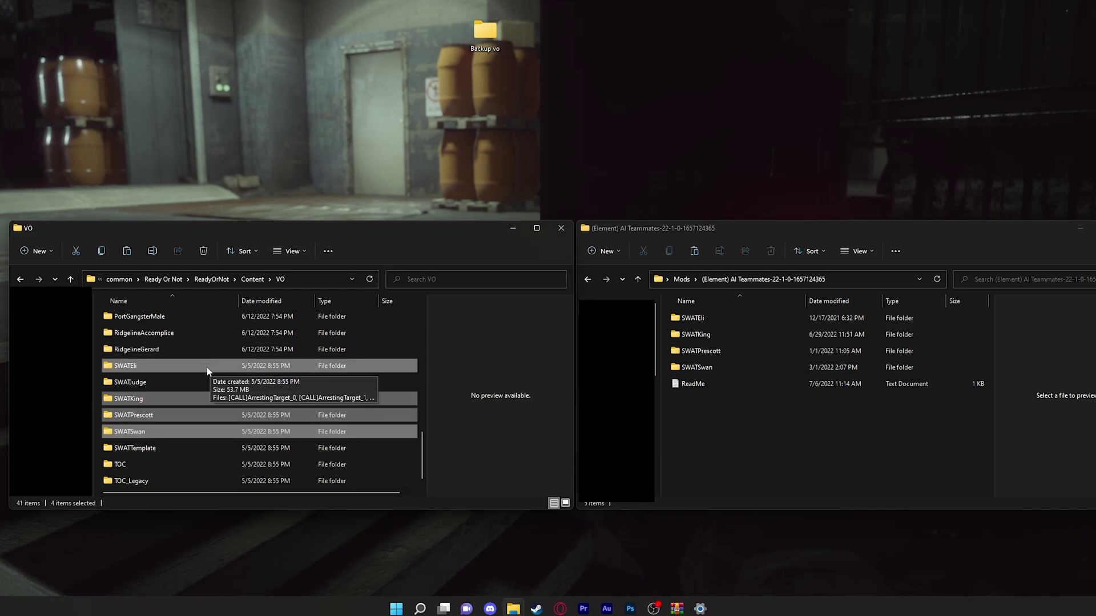
{"action": "left_click_drag", "start_coordinate": [210, 371], "coordinate": [480, 37]}
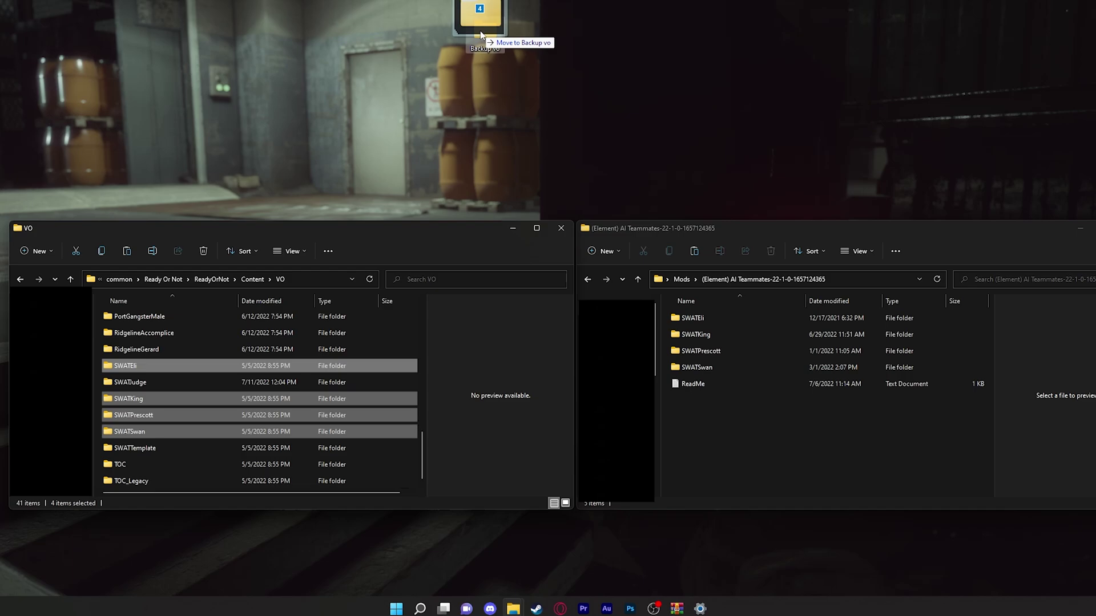
{"action": "left_click_drag", "start_coordinate": [481, 33], "coordinate": [481, 30]}
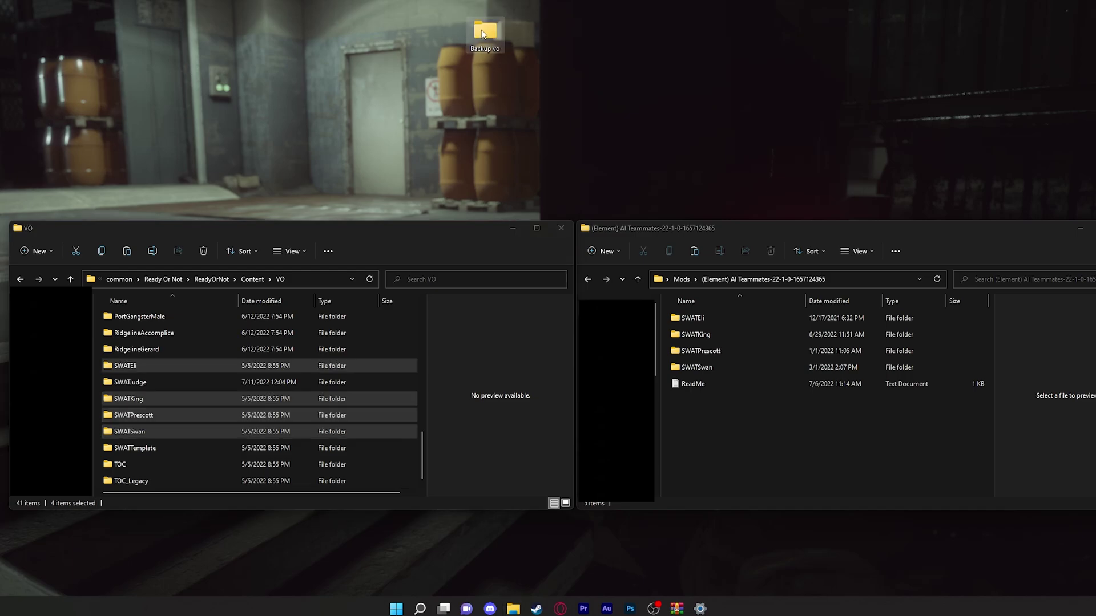
- Move the AI Teammates mod's SWATEli, SWATKing, SWATPrescott and SWATSwan folders into the game's VO folder
{"action": "left_click", "coordinate": [713, 367]}
{"action": "left_click", "coordinate": [718, 324], "text": "shift"}
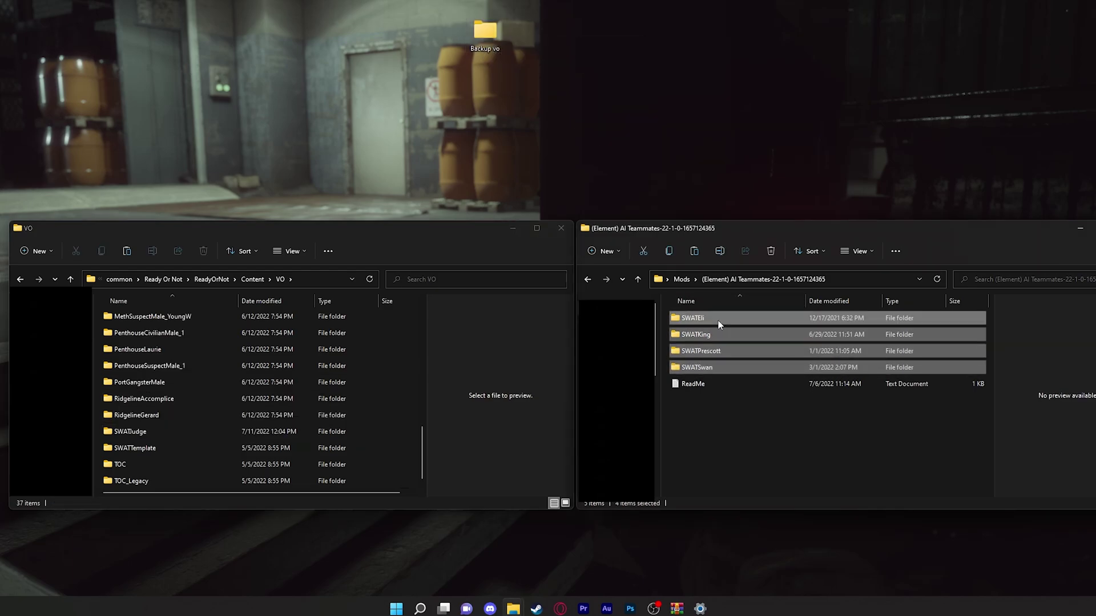
{"action": "left_click_drag", "start_coordinate": [719, 324], "coordinate": [102, 357]}
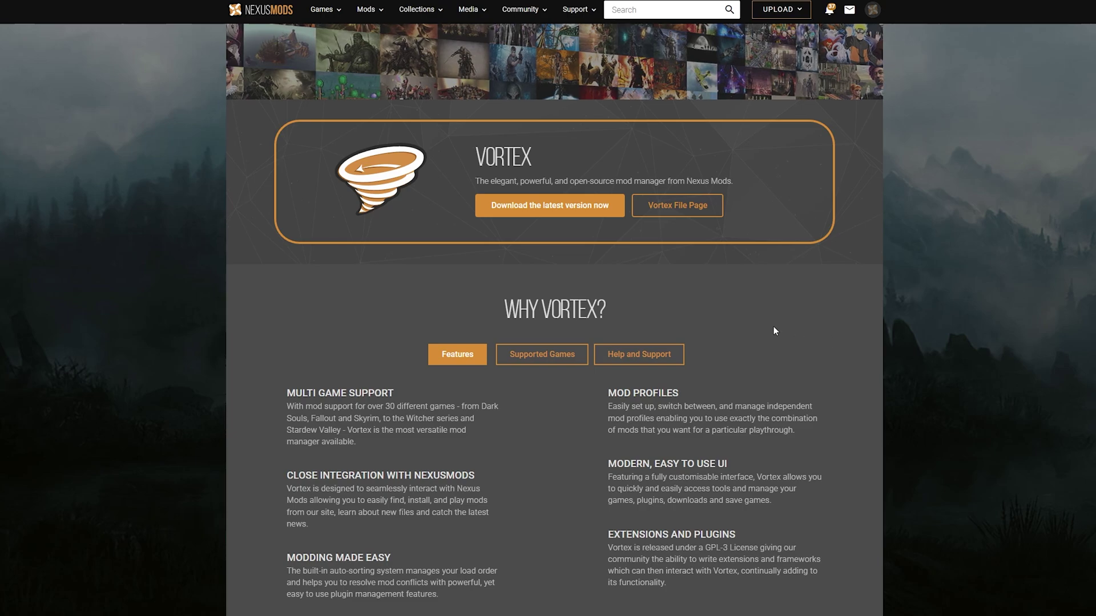
- Download the one-click Vortex installer manually from the Vortex file page on Nexus Mods
{"action": "left_click", "coordinate": [556, 211]}
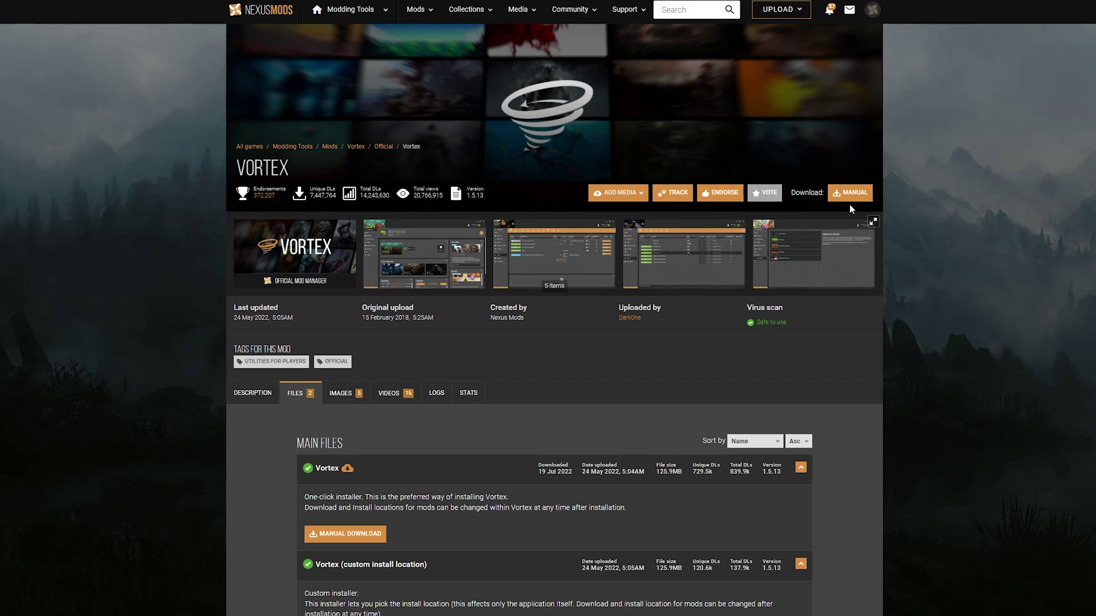
{"action": "left_click", "coordinate": [850, 197]}
{"action": "left_click", "coordinate": [343, 530]}
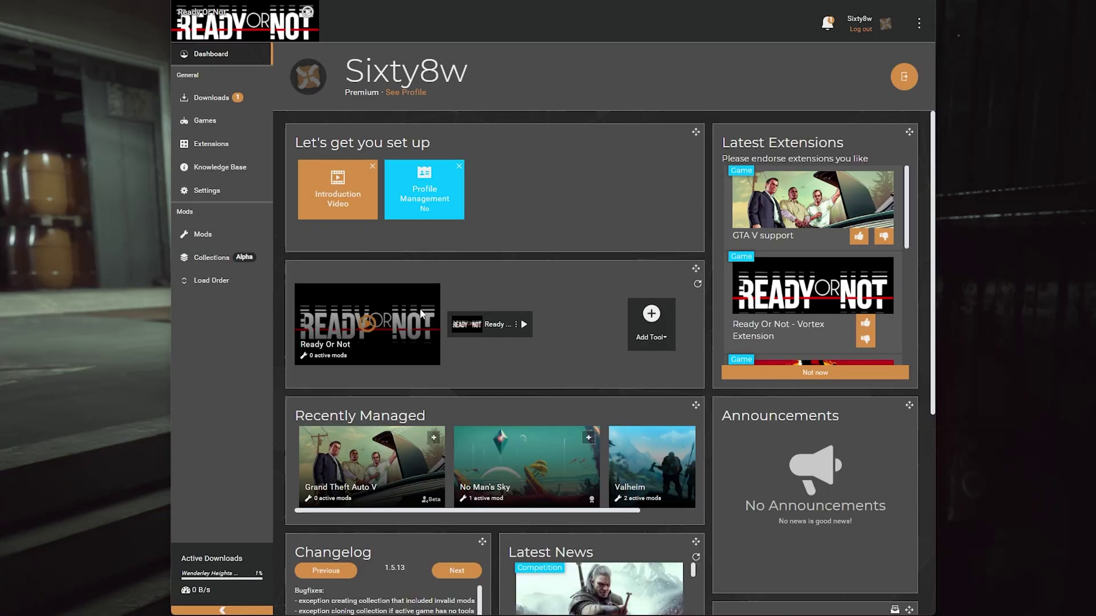
- In Vortex, run a full game scan of C:\Program Files (x86)\Steam\steamapps\common
{"action": "left_click", "coordinate": [477, 317]}
{"action": "left_click", "coordinate": [214, 122]}
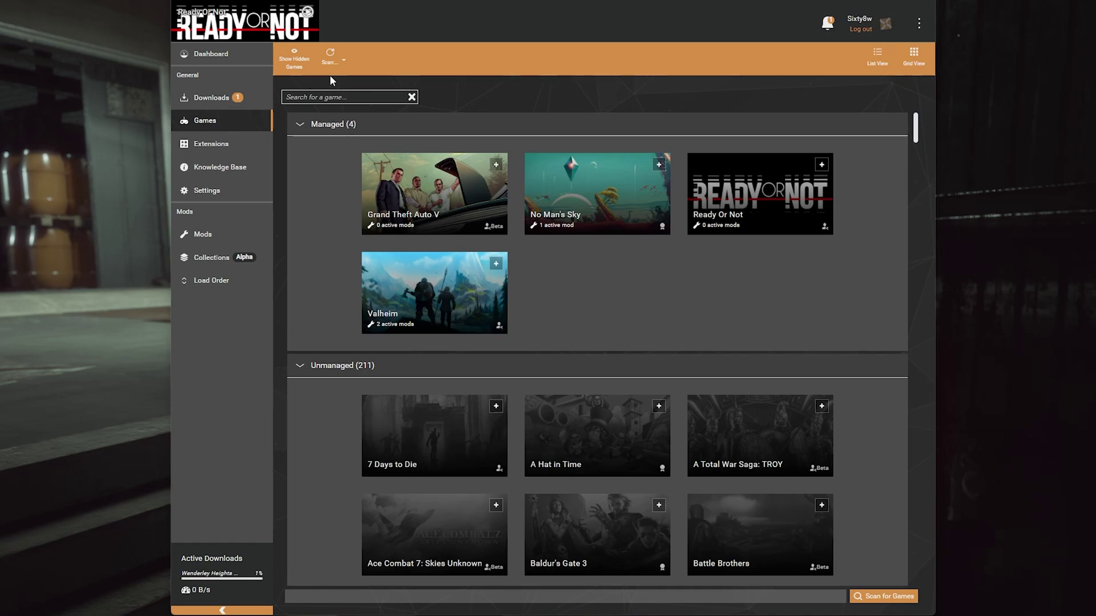
{"action": "left_click", "coordinate": [334, 58]}
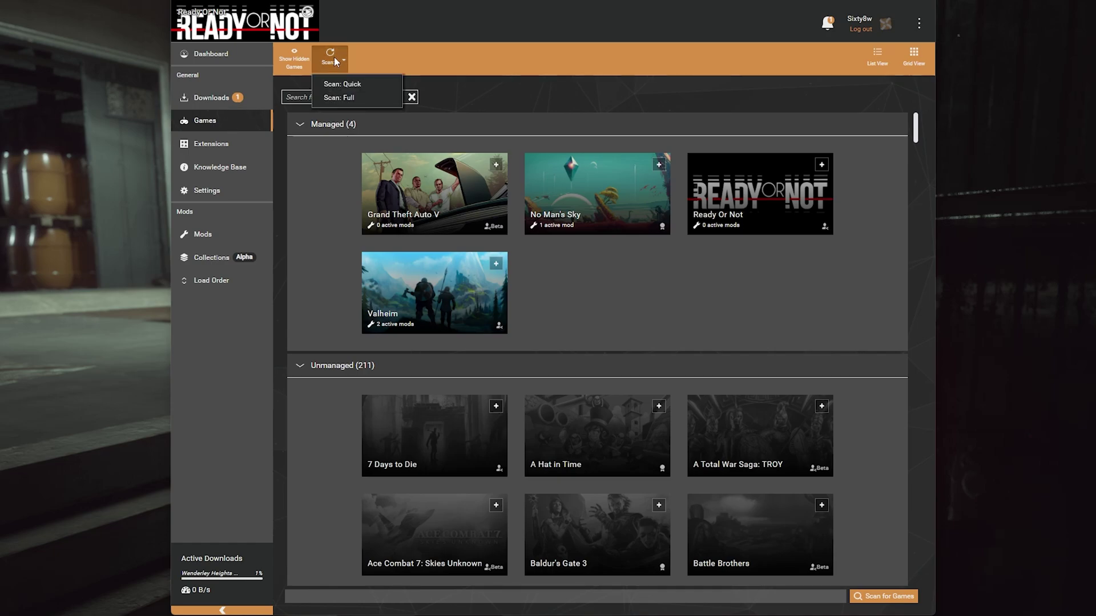
{"action": "left_click", "coordinate": [337, 97]}
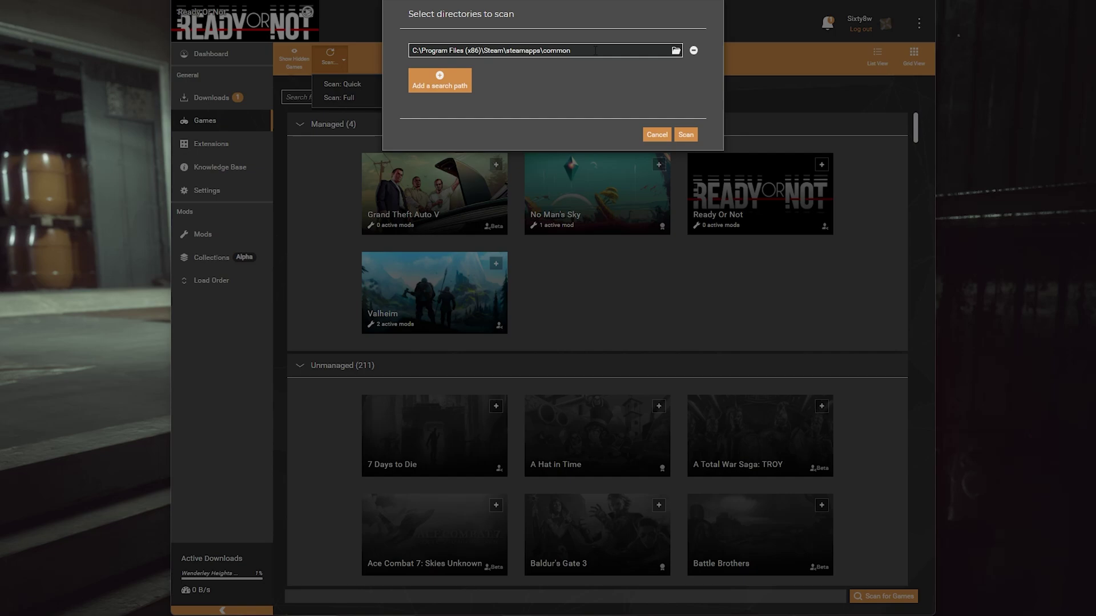
{"action": "left_click", "coordinate": [686, 135]}
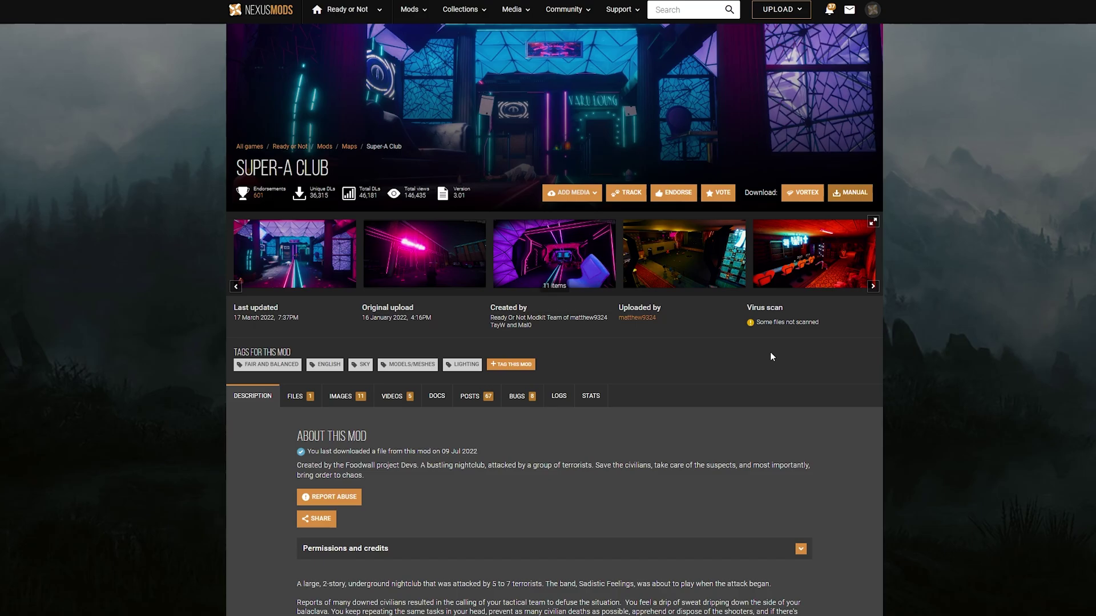
- Download the Super-A Club mod through Vortex from its Nexus Mods page, allowing the repeat download, and view the downloads list
{"action": "left_click", "coordinate": [810, 193]}
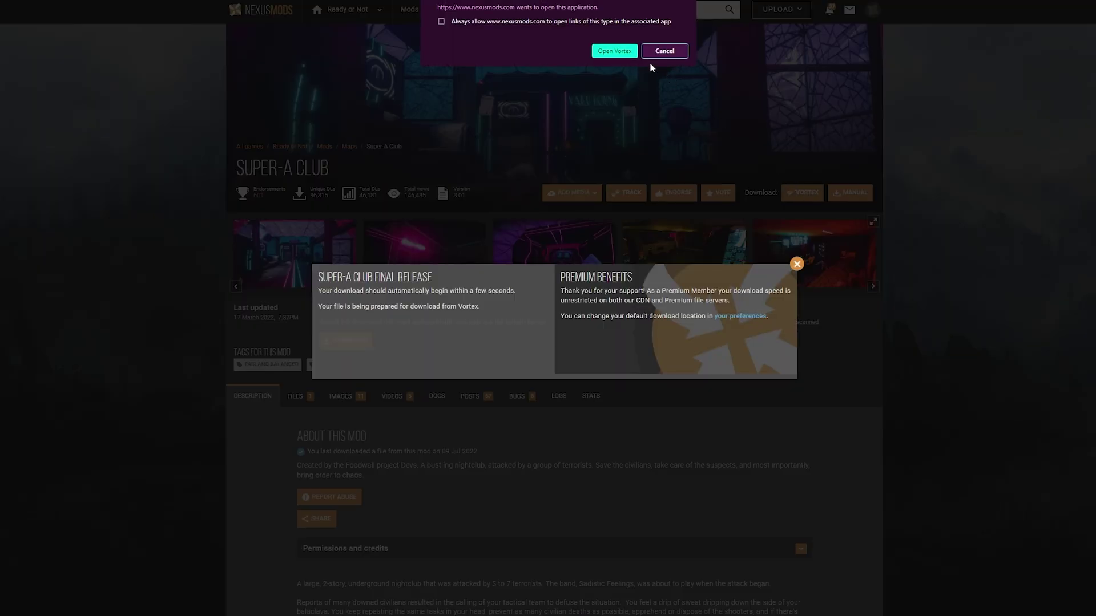
{"action": "left_click", "coordinate": [621, 51]}
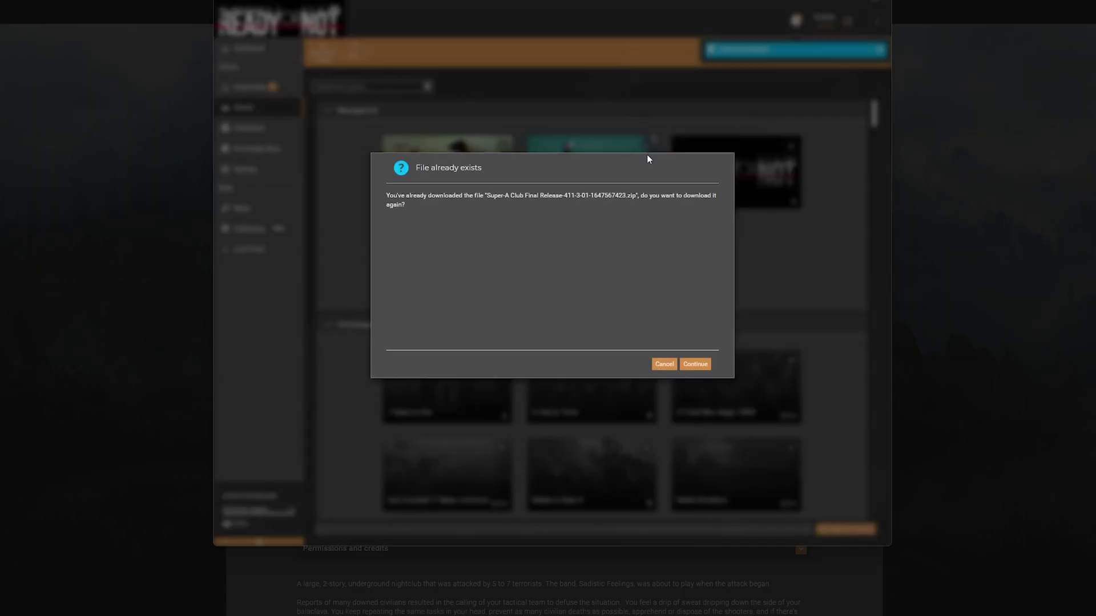
{"action": "left_click", "coordinate": [703, 365]}
{"action": "left_click", "coordinate": [270, 88]}
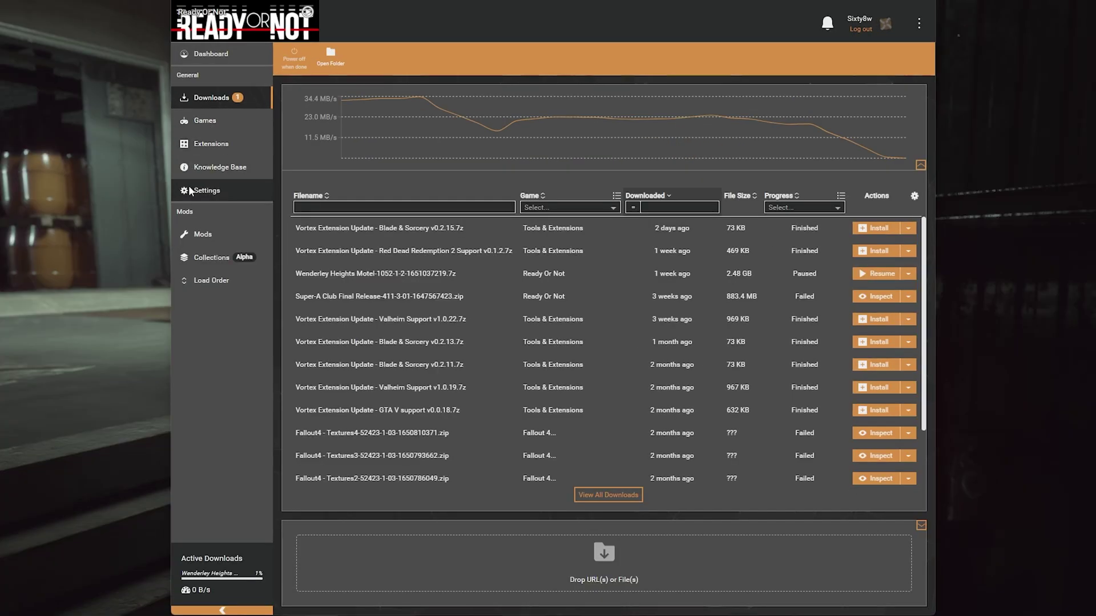
- In the Vortex mod list, disable Super-A Club Final Release and enable SWAT and Suspects AI Overhaul - Vanilla Plus
{"action": "left_click", "coordinate": [200, 236]}
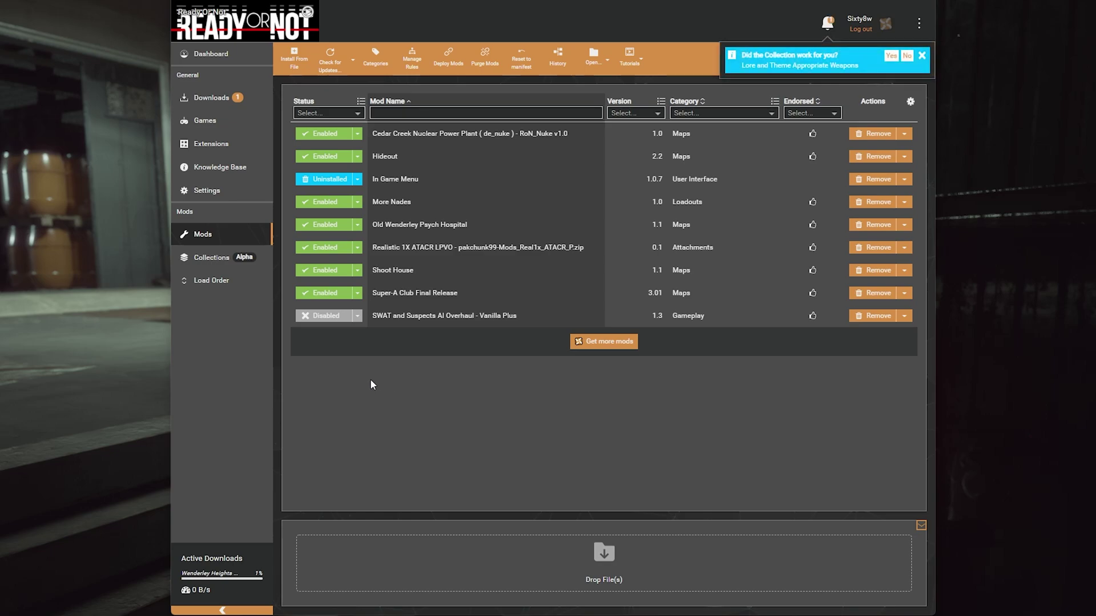
{"action": "left_click", "coordinate": [326, 293]}
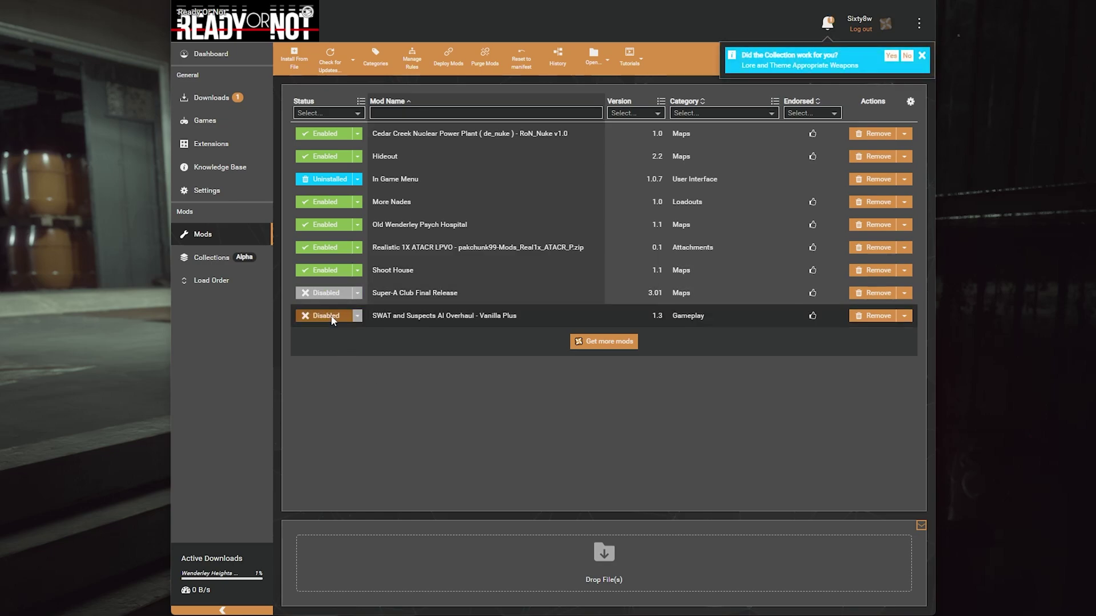
{"action": "left_click", "coordinate": [332, 318]}
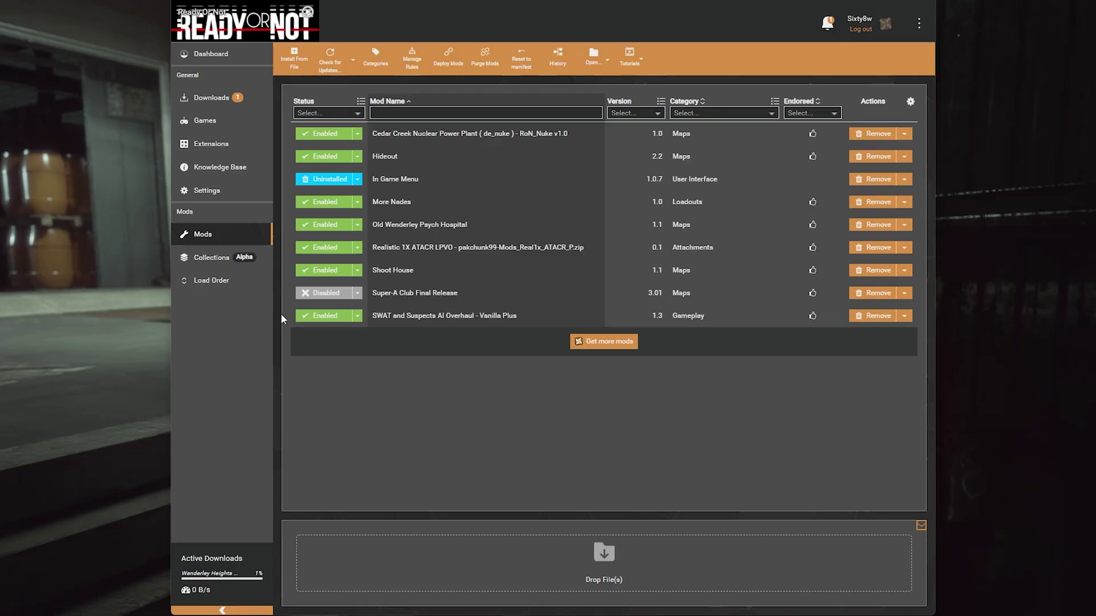